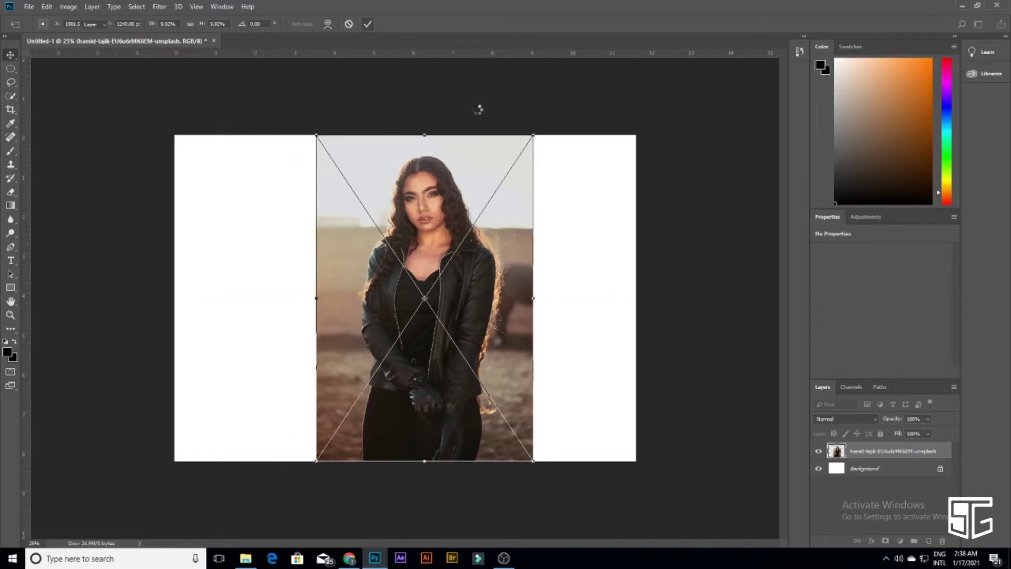
Commit the placed photo of the woman and zoom in to 50%
key("Return")
key("ctrl+plus")
key("ctrl+plus")
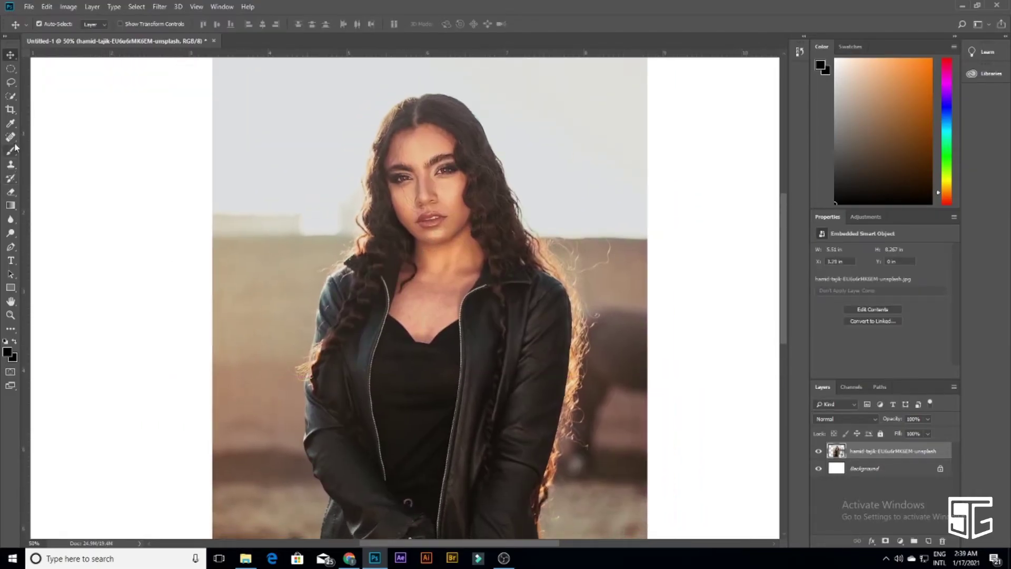
Quick-select the woman's figure, subtracting the background strips and the patch beside her hair
key("w")
mouse_move(411, 105)
left_mouse_down()
mouse_move(524, 297)
mouse_move(520, 461)
mouse_move(406, 462)
left_mouse_up()
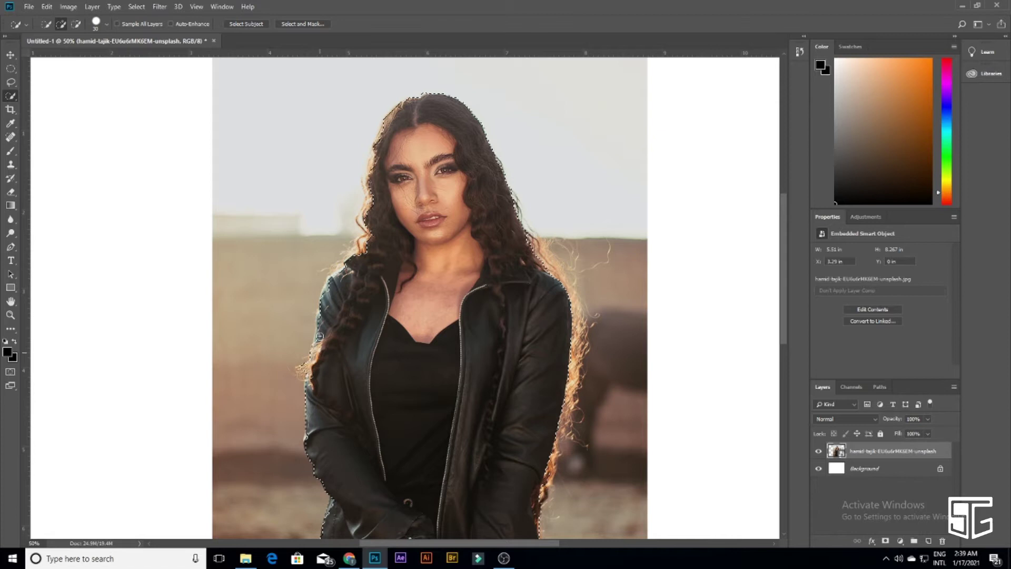
mouse_move(323, 351)
left_mouse_down()
mouse_move(371, 244)
mouse_move(601, 474)
left_mouse_up()
scroll(600, 398, "down", 3)
key("ctrl+minus")
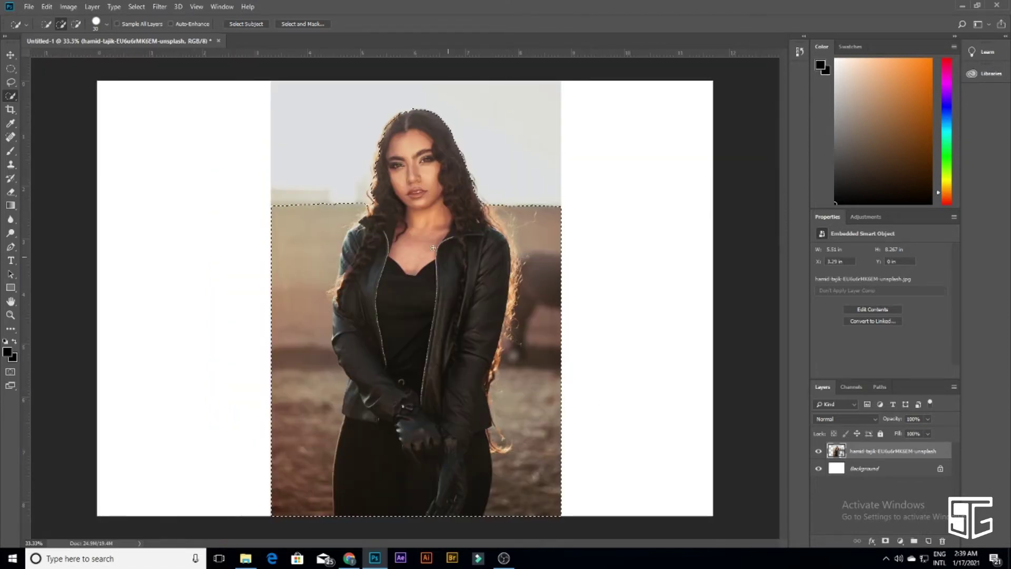
left_click_drag(342, 203, 316, 316)
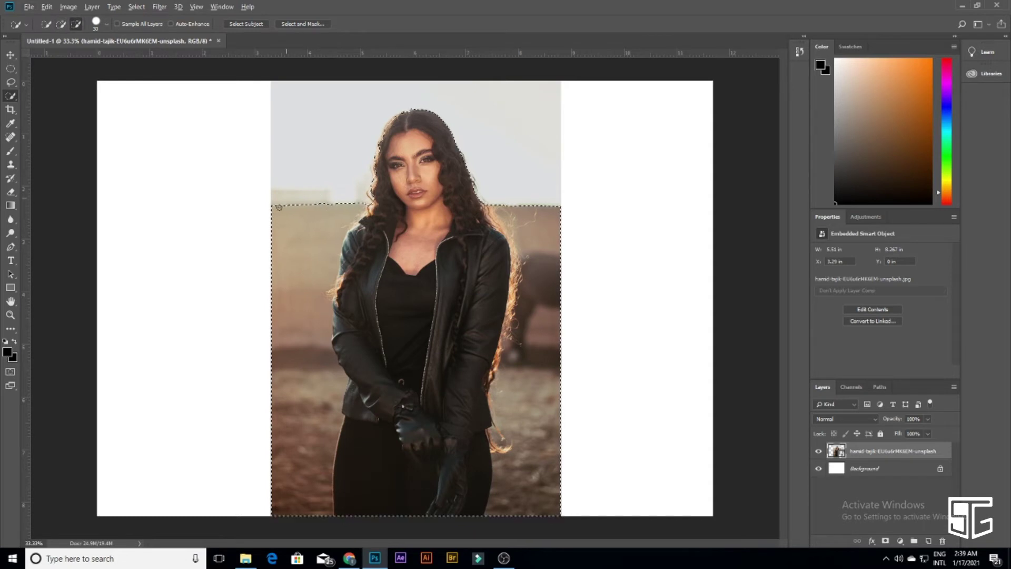
mouse_move(575, 517)
left_mouse_down()
mouse_move(553, 198)
mouse_move(510, 217)
left_mouse_up()
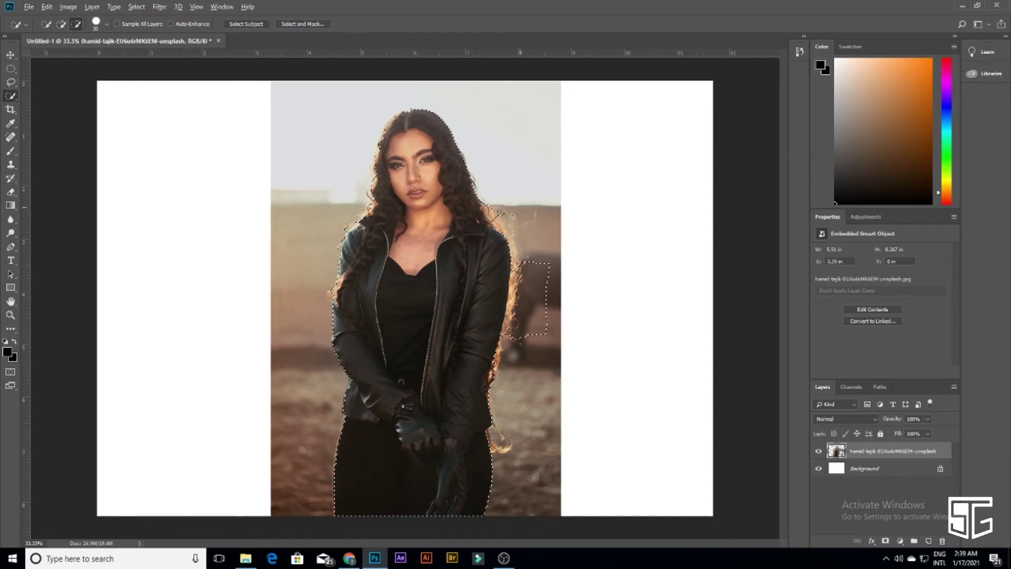
left_click_drag(539, 277, 544, 323)
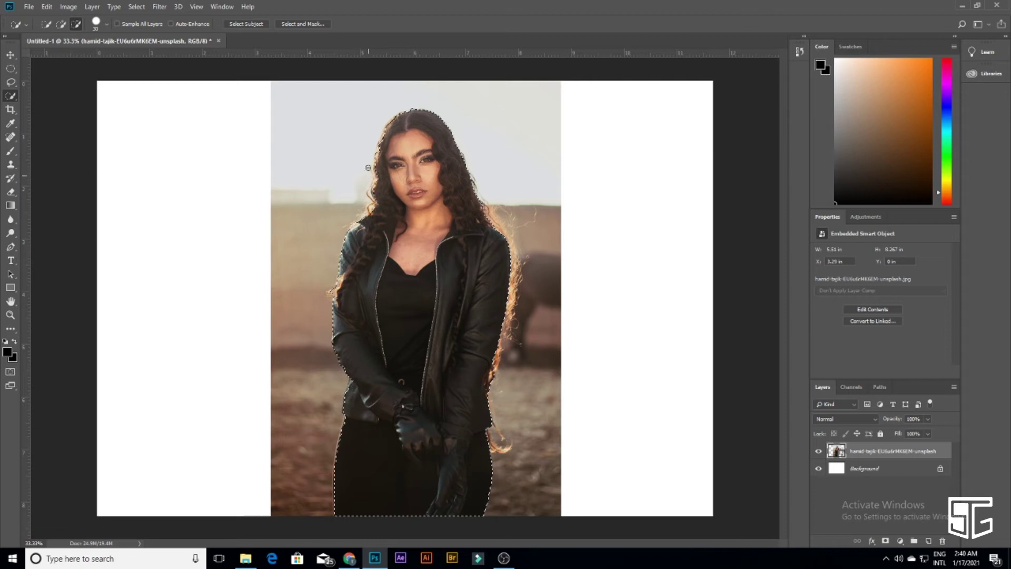
Try a layer copy and masks (each undone), then run Select Subject while keeping the current selection
key("ctrl+j")
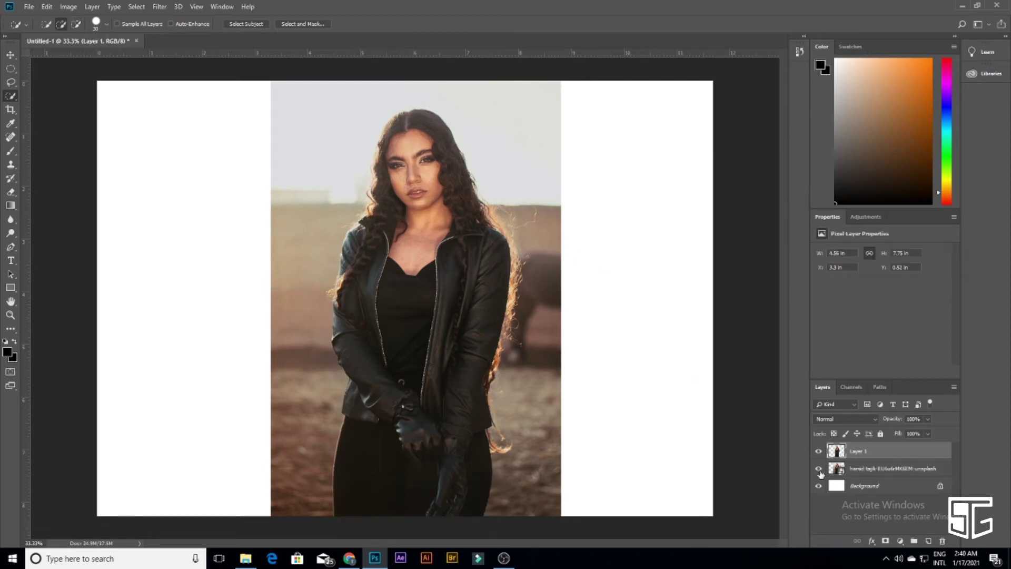
key("ctrl+z")
left_click(885, 540)
key("ctrl+z")
left_click(885, 539, "alt")
key("ctrl+z")
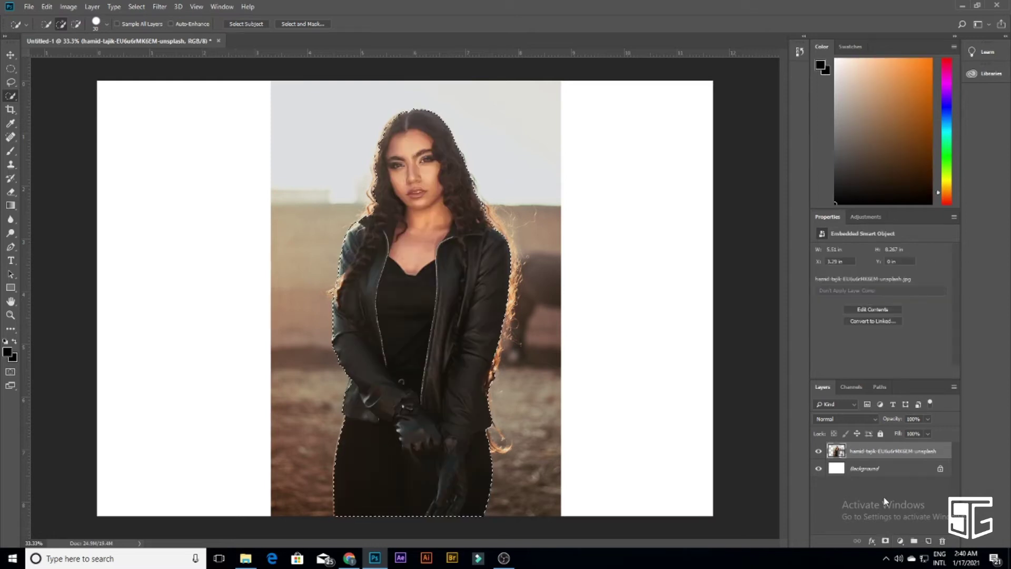
left_click(254, 23)
left_click(514, 208)
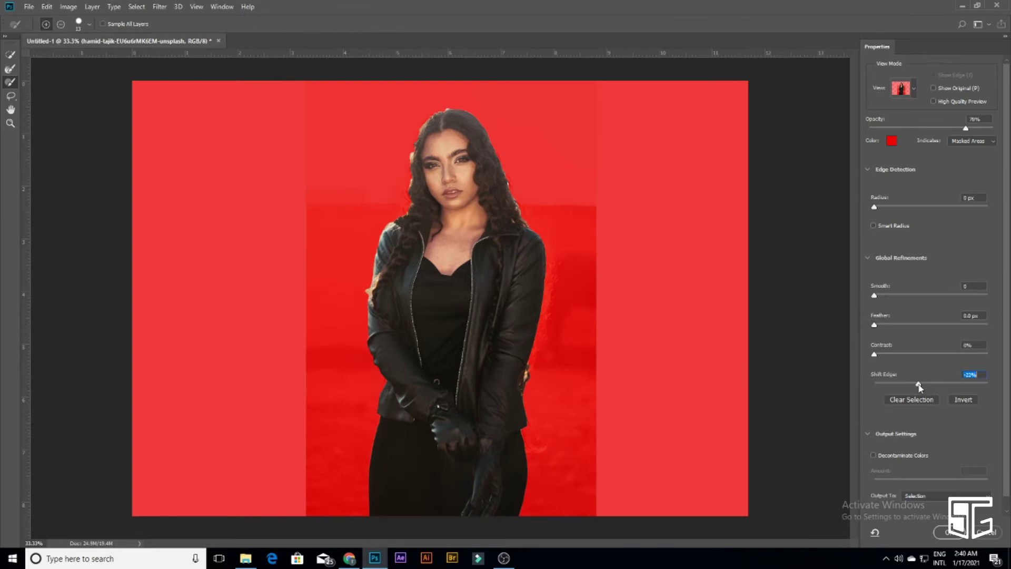
In Select and Mask, raise Contrast, lower Shift Edge, and output to Layer Mask
left_click(876, 355)
left_click_drag(917, 383, 880, 384)
left_click(926, 495)
left_click(924, 518)
left_click(950, 532)
Target the woman's layer mask, show its pink overlay, and set white as the painting colour
key("v")
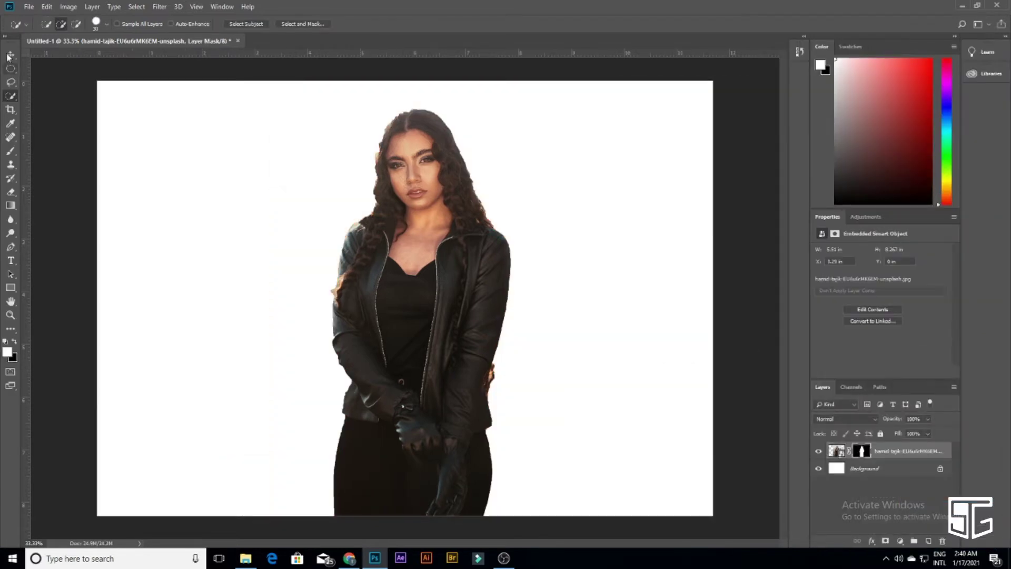
scroll(461, 221, "up", 1)
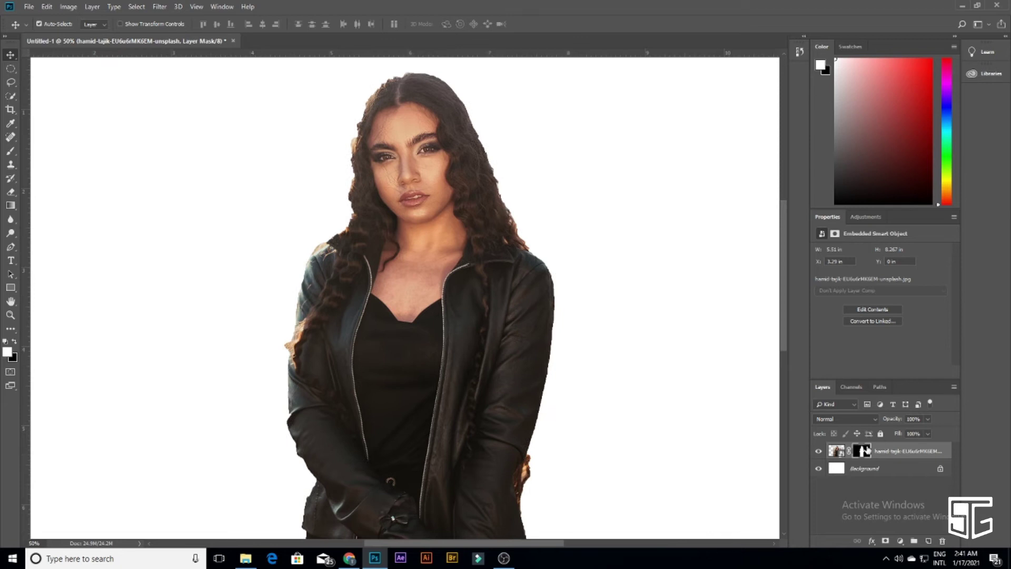
left_click(11, 151)
key("d")
key("backslash")
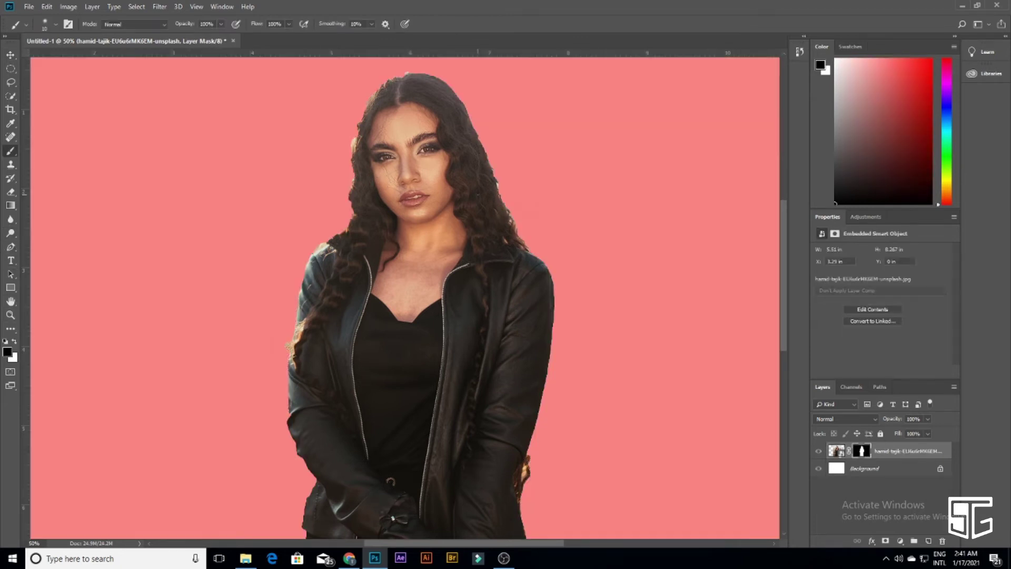
scroll(464, 198, "down", 1)
scroll(464, 198, "up", 1)
mouse_move(414, 258)
left_mouse_down()
mouse_move(424, 201)
mouse_move(452, 263)
left_mouse_up()
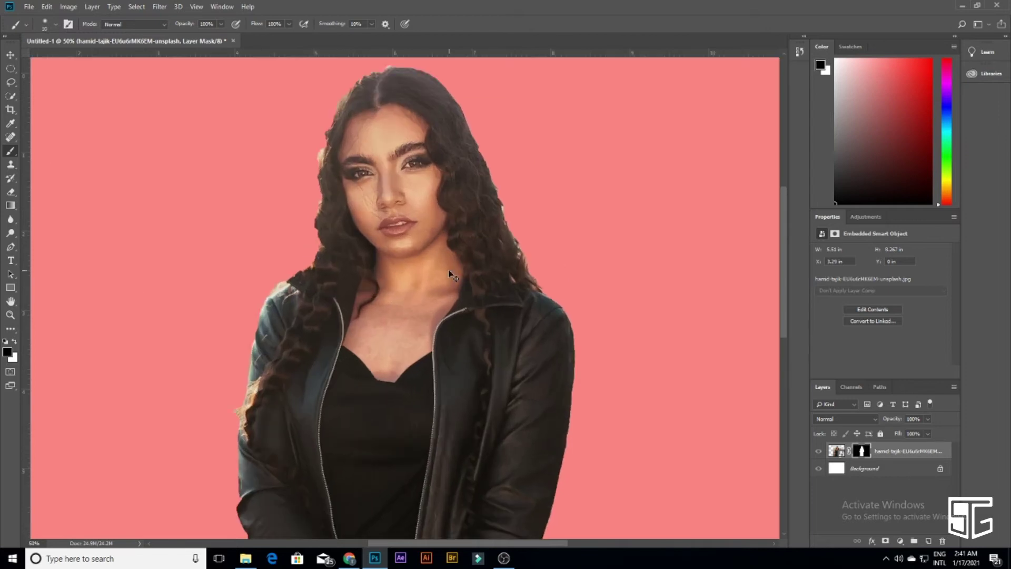
scroll(366, 236, "up", 1)
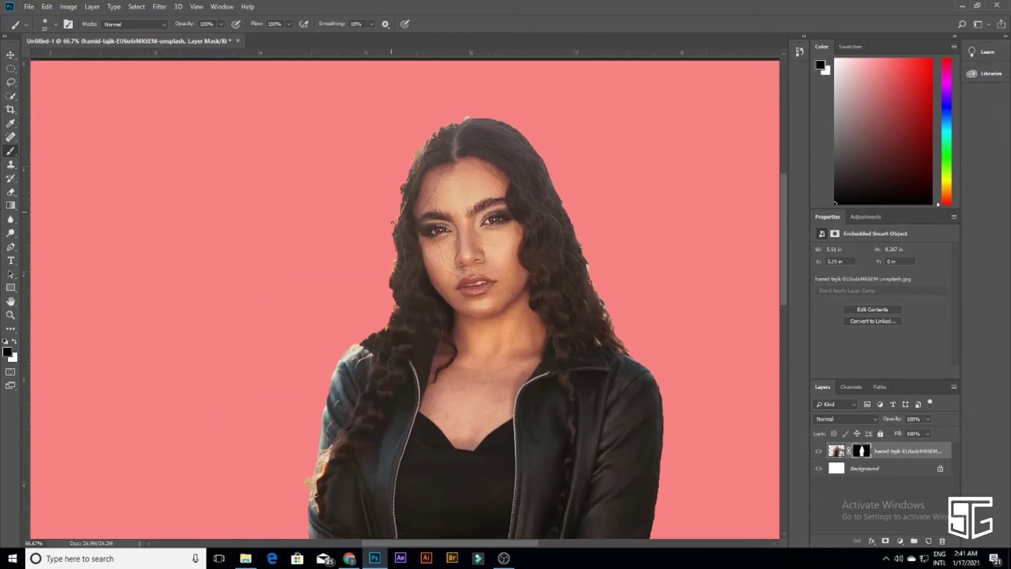
key("x")
scroll(271, 215, "down", 1)
Erase the white fringe and stray wisps along the woman's hair with a small eraser, zoomed in
key("e")
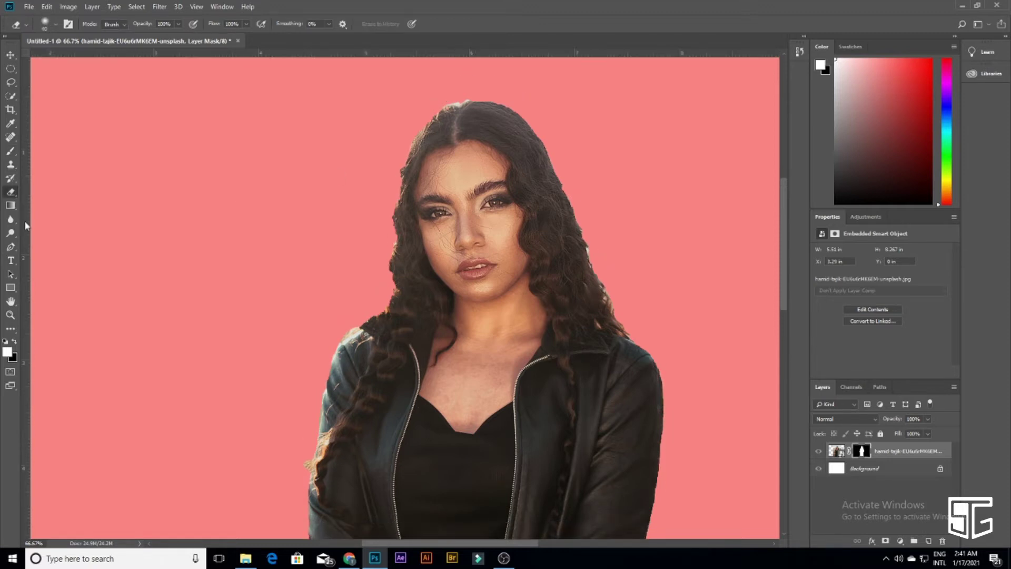
key("b")
key("e")
key("ctrl+plus")
key("ctrl+plus")
scroll(453, 184, "up", 8)
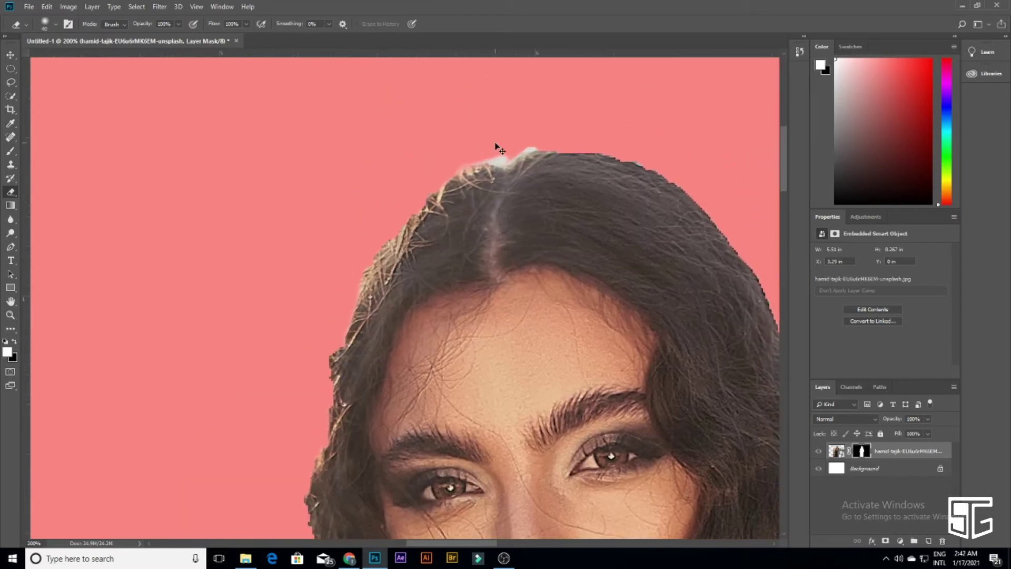
key("bracketleft")
key("bracketleft")
key("bracketleft")
left_click_drag(464, 160, 488, 157)
left_click_drag(577, 208, 440, 178)
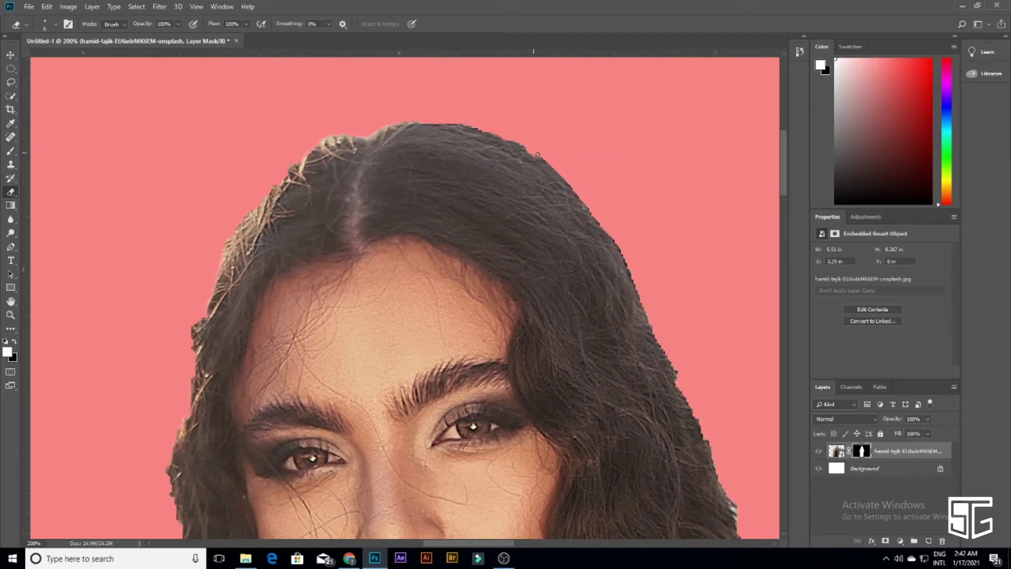
left_click_drag(598, 244, 450, 110)
left_click_drag(535, 248, 475, 147)
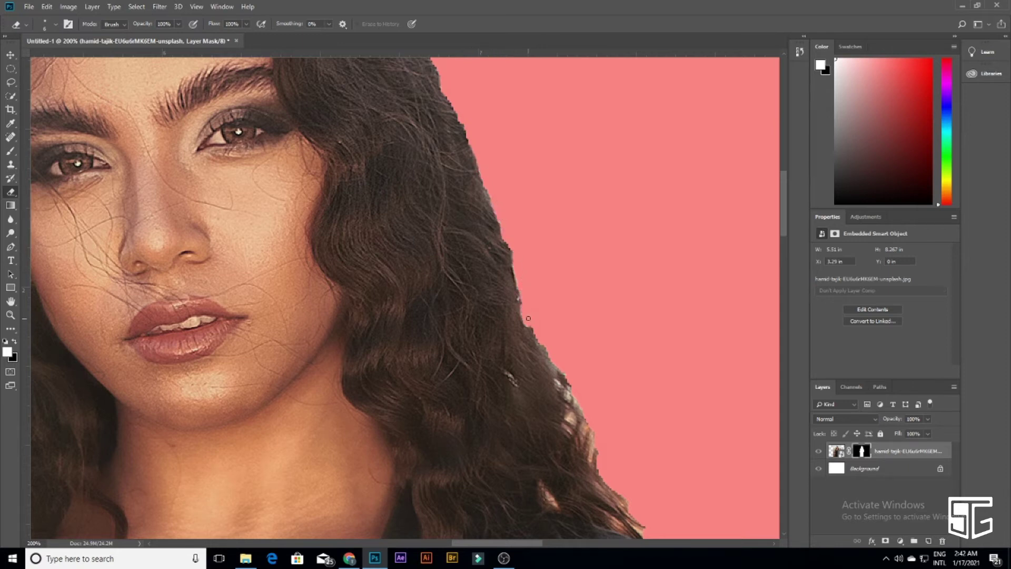
left_click_drag(528, 318, 484, 236)
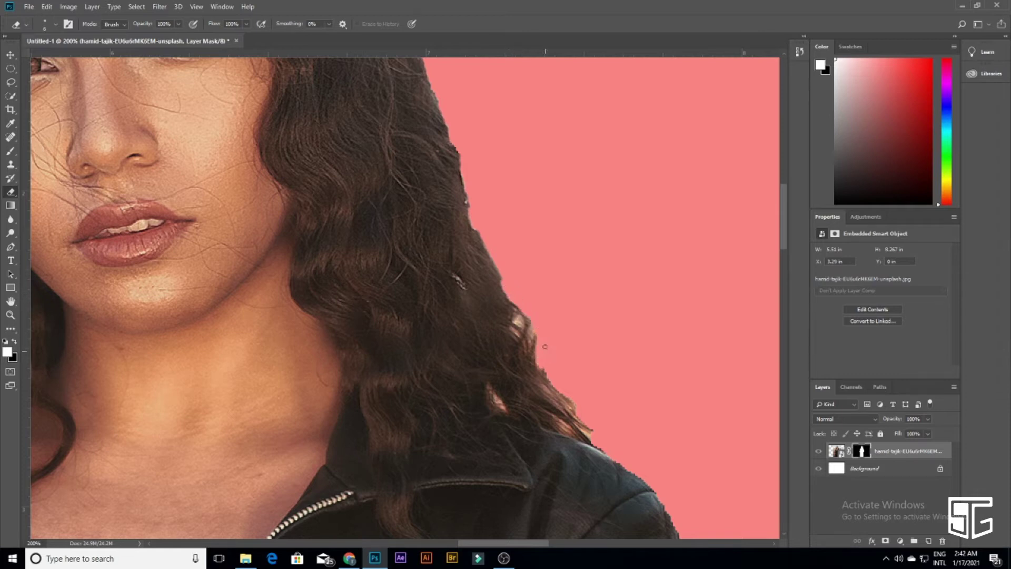
mouse_move(540, 340)
left_mouse_down()
mouse_move(569, 391)
mouse_move(479, 260)
left_mouse_up()
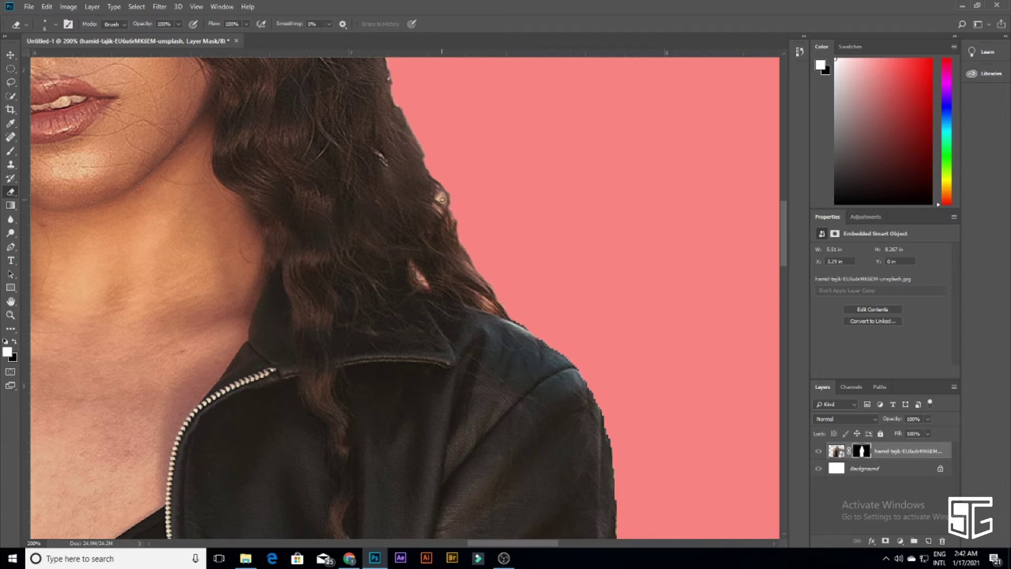
Check the jacket shoulder and sleeve edges, fit to screen, and shift the woman slightly left
left_click_drag(513, 320, 434, 218)
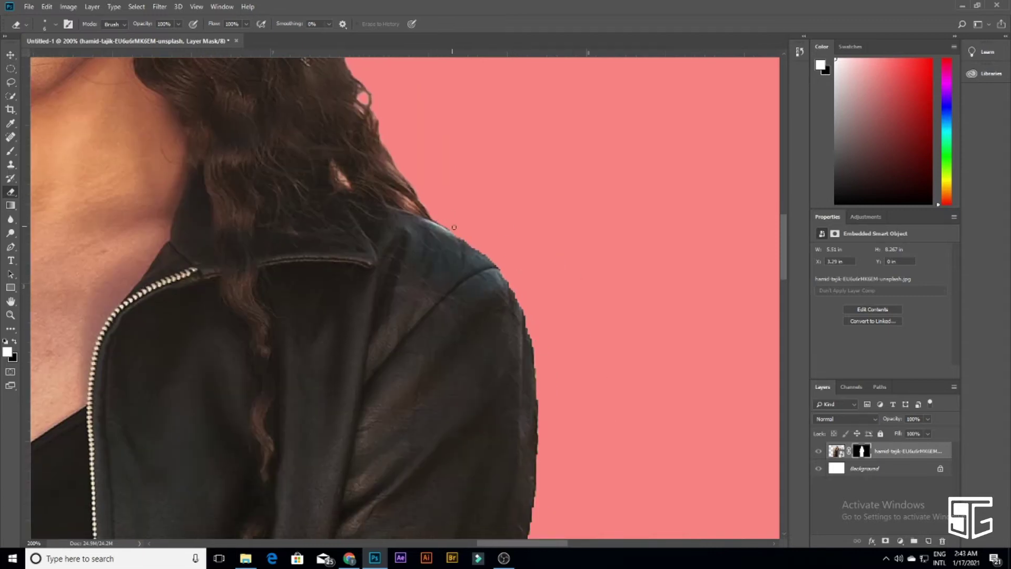
left_click_drag(540, 353, 489, 225)
mouse_move(502, 292)
left_mouse_down()
mouse_move(506, 198)
mouse_move(510, 221)
left_mouse_up()
key("ctrl+0")
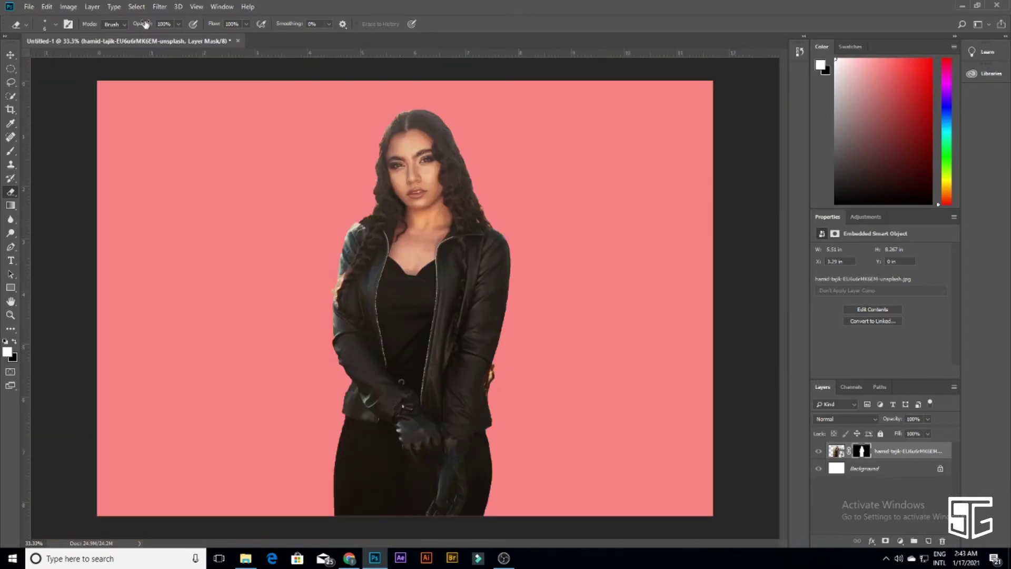
key("v")
left_click_drag(435, 182, 424, 182)
Place the snowy city street photo, enlarge it slightly and commit, then start a new document
left_click(553, 241)
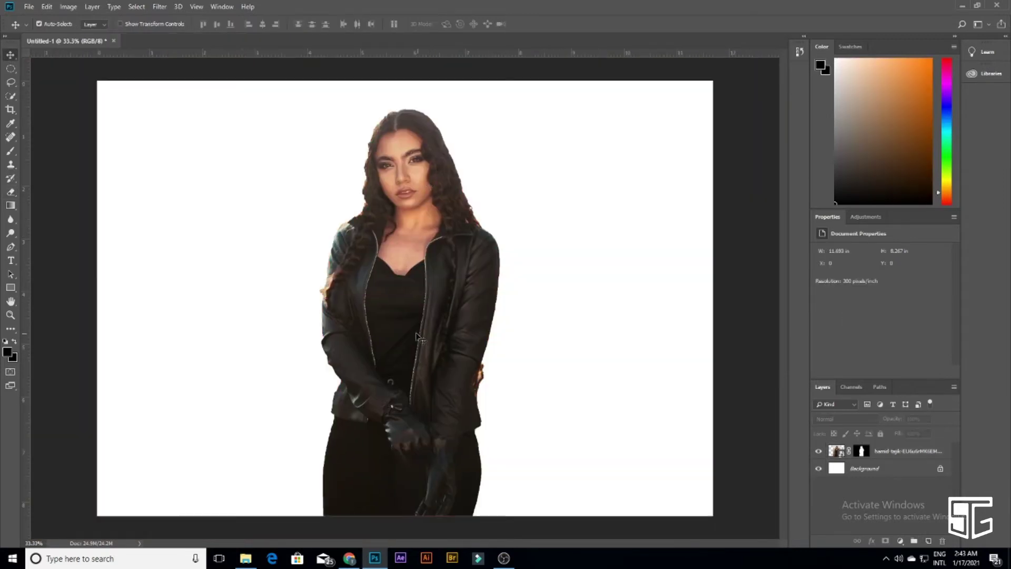
left_click(246, 558)
left_click(154, 325)
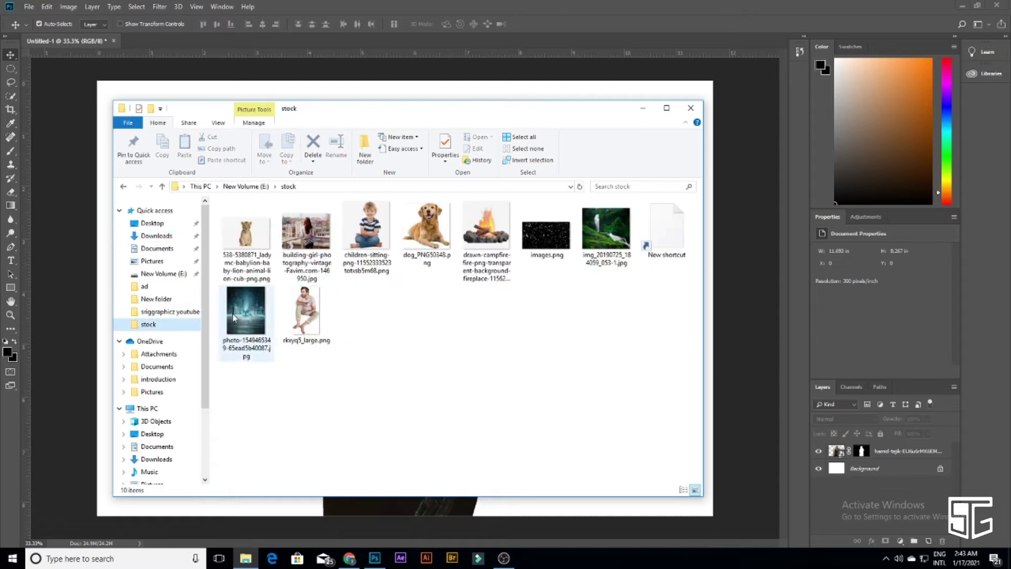
left_click_drag(580, 516, 581, 518)
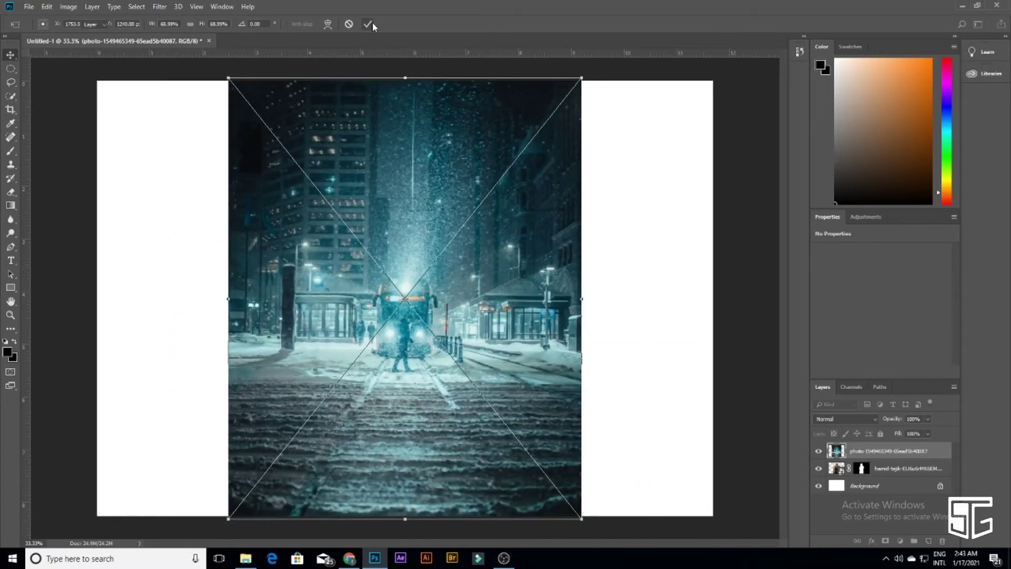
left_click(367, 24)
left_click(29, 6)
left_click(278, 95)
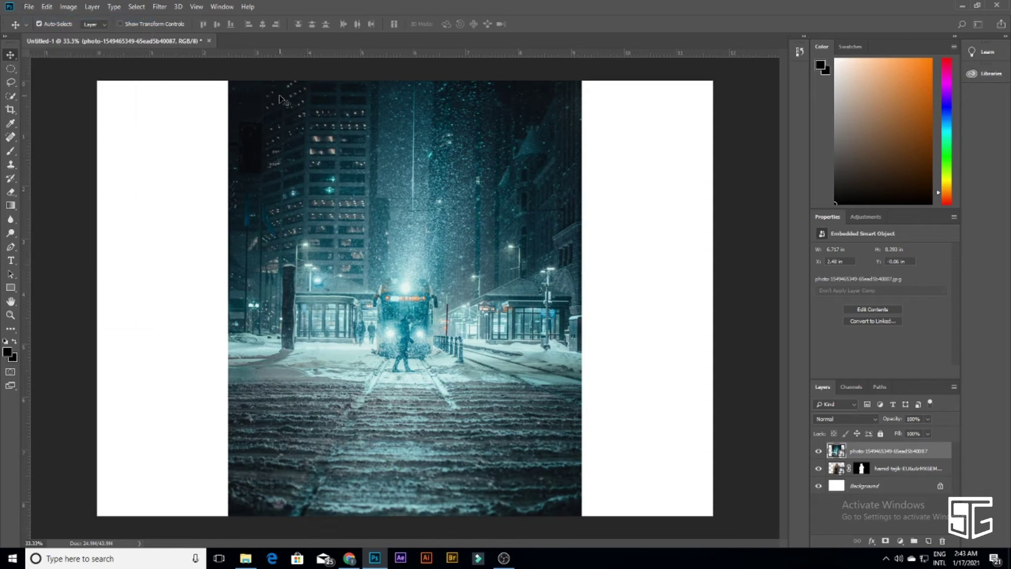
key("ctrl+n")
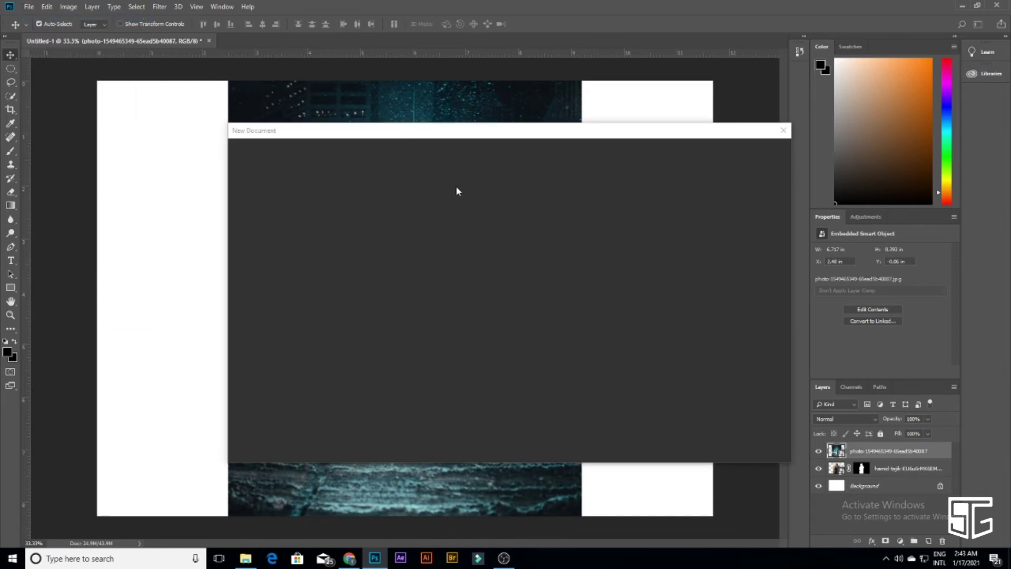
Create a new document from a recent custom portrait size and drag the street photo into it
left_click(379, 230)
left_click(717, 443)
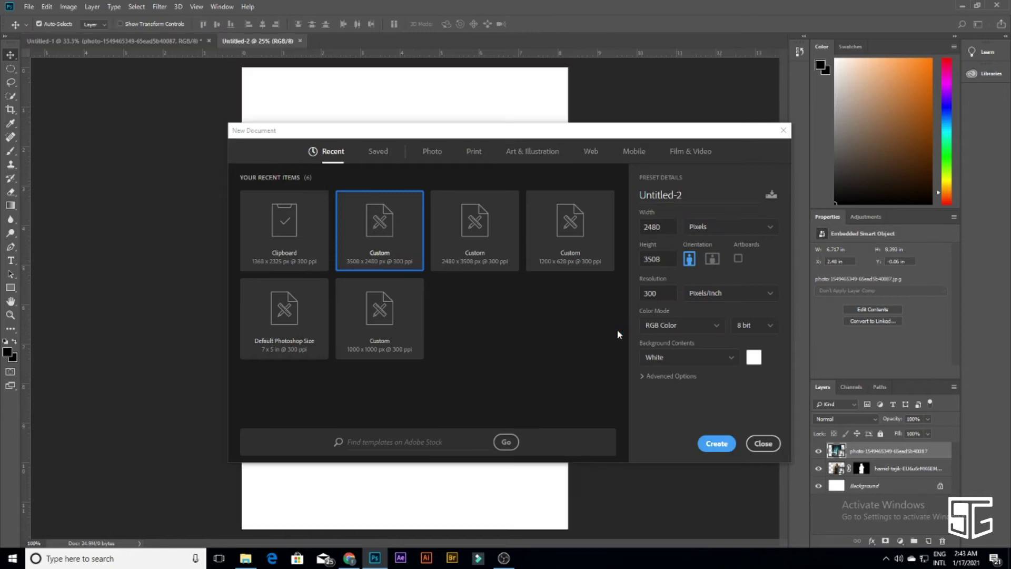
left_click(111, 40)
left_click_drag(405, 273, 522, 294)
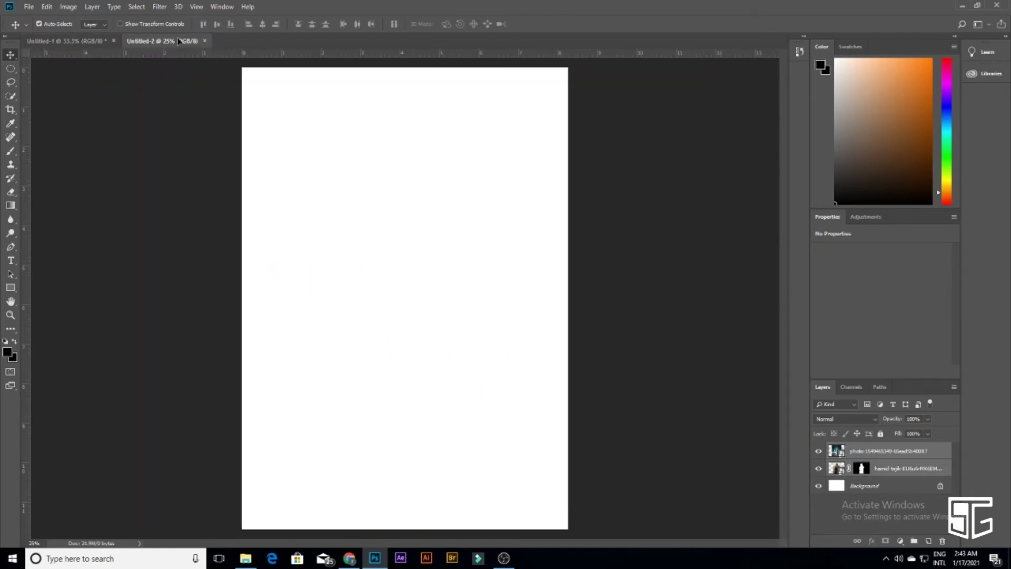
Scale and position the street photo to fill the new page
key("ctrl+t")
left_click_drag(538, 440, 573, 491)
left_click_drag(493, 320, 494, 356)
left_click_drag(577, 95, 609, 61)
left_click_drag(543, 148, 531, 149)
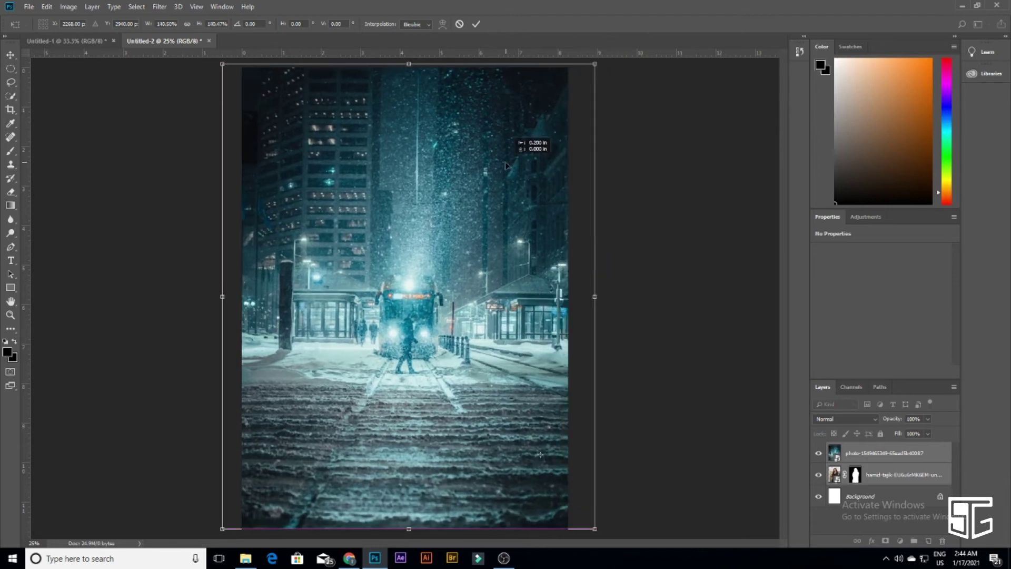
left_click(478, 24)
Move the woman layer above the city photo, scale her to about 84% and position her
left_click_drag(894, 474, 895, 449)
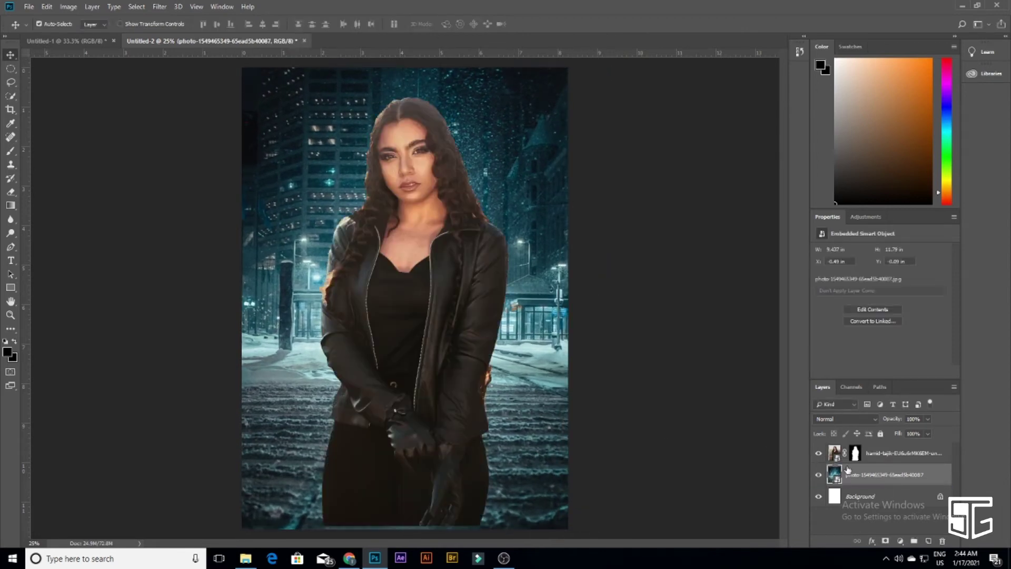
key("ctrl+t")
left_click_drag(562, 79, 545, 106)
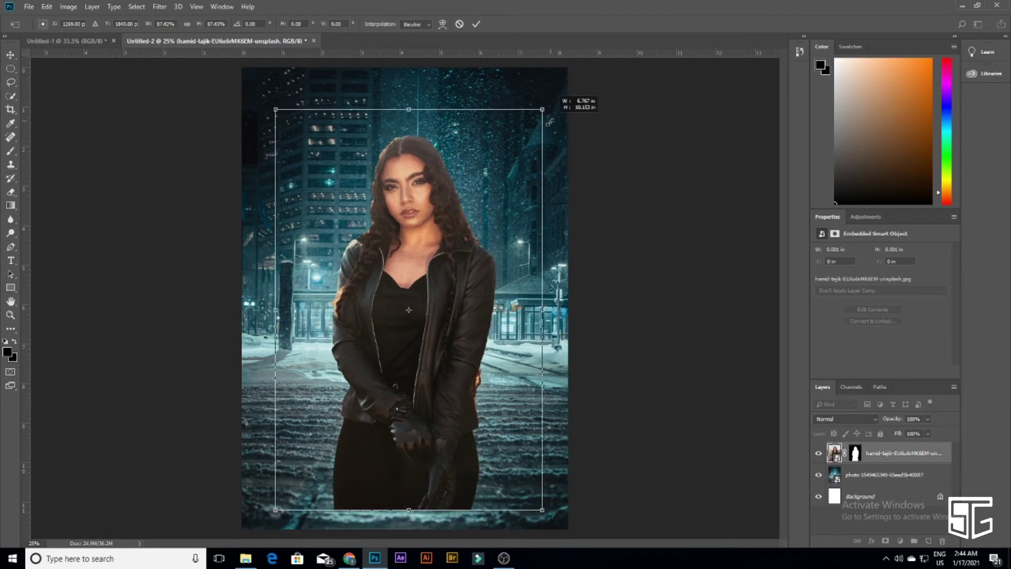
left_click_drag(441, 260, 445, 298)
left_click_drag(533, 154, 545, 134)
left_click_drag(444, 284, 447, 263)
left_click(475, 23)
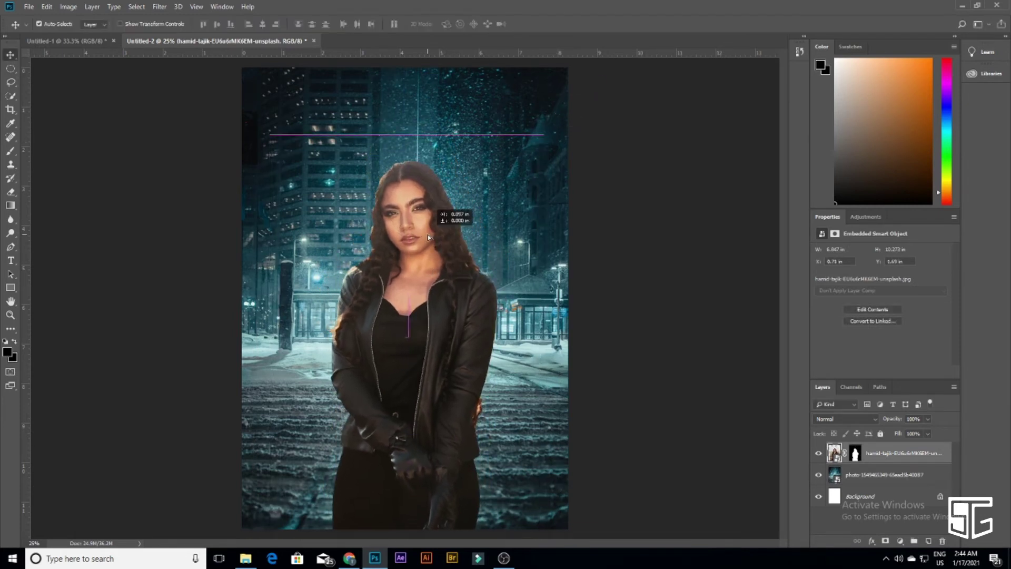
Reapply the enlarged city photo, then nudge the woman slightly left and shrink her a little
key("ctrl+minus")
key("alt+bracketleft")
key("ctrl+t")
key("Return")
key("ctrl+plus")
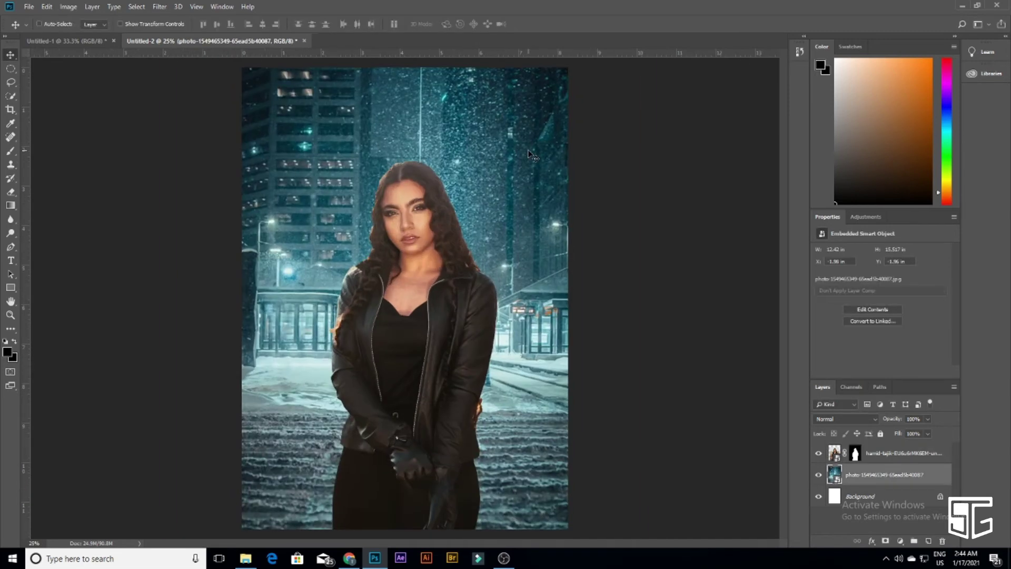
left_click_drag(470, 291, 467, 290)
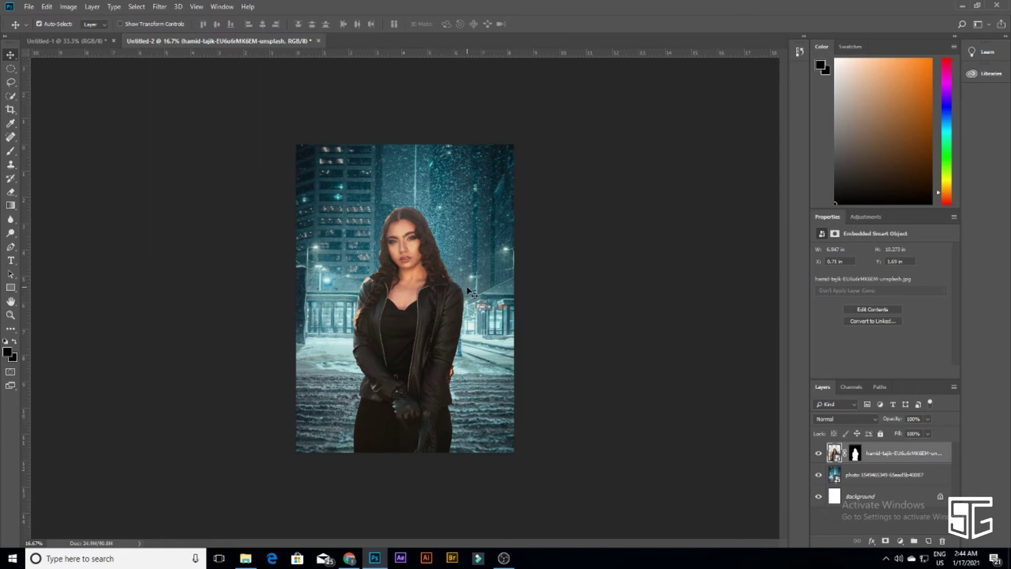
key("ctrl+t")
left_click_drag(498, 190, 496, 193)
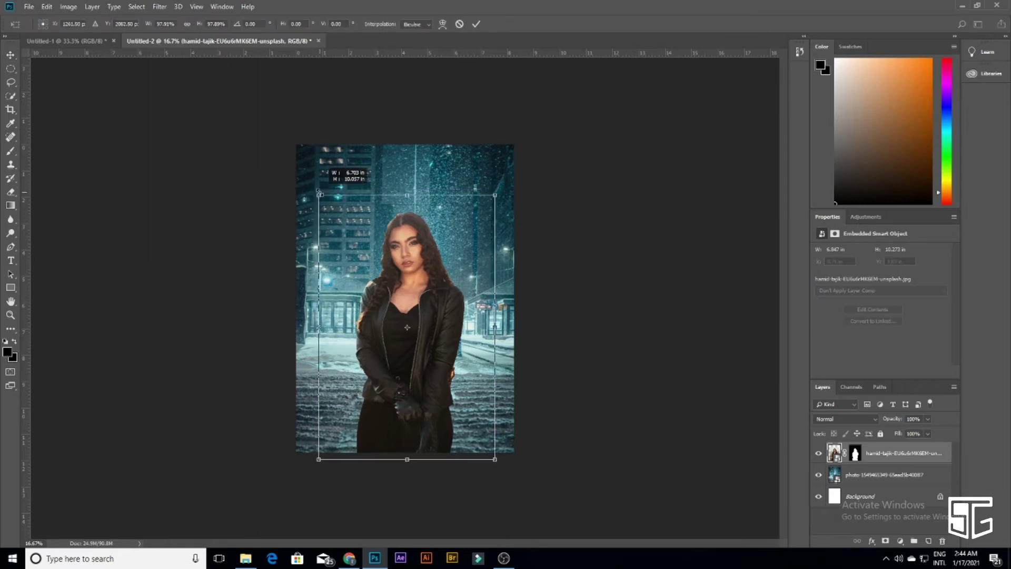
key("Return")
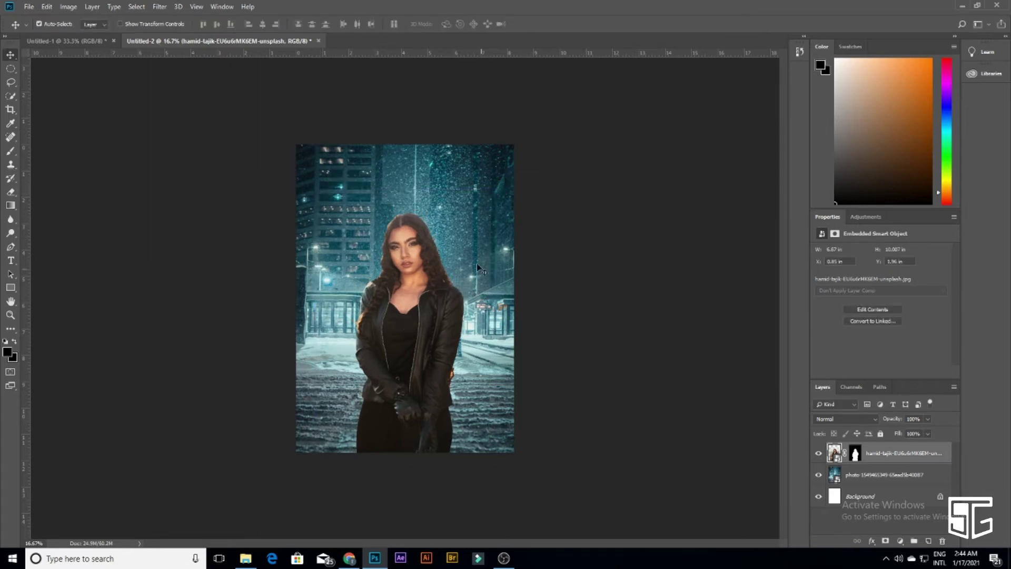
Add a Curves layer using Find Dark & Light Colors with light cyan midtone and light blue highlight targets, clipped to the woman
left_click(900, 540)
left_click(919, 406)
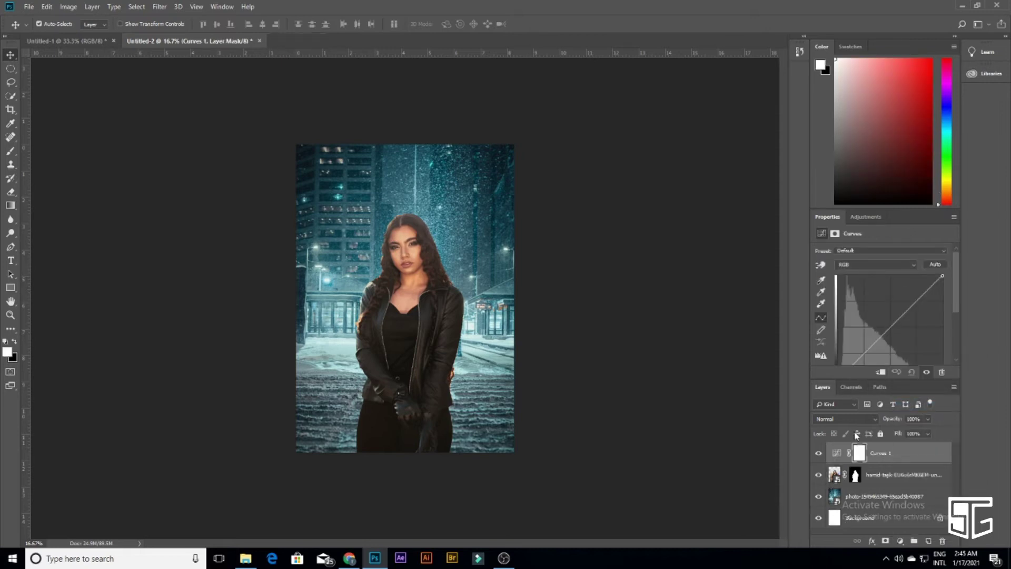
left_click(836, 452)
key("i")
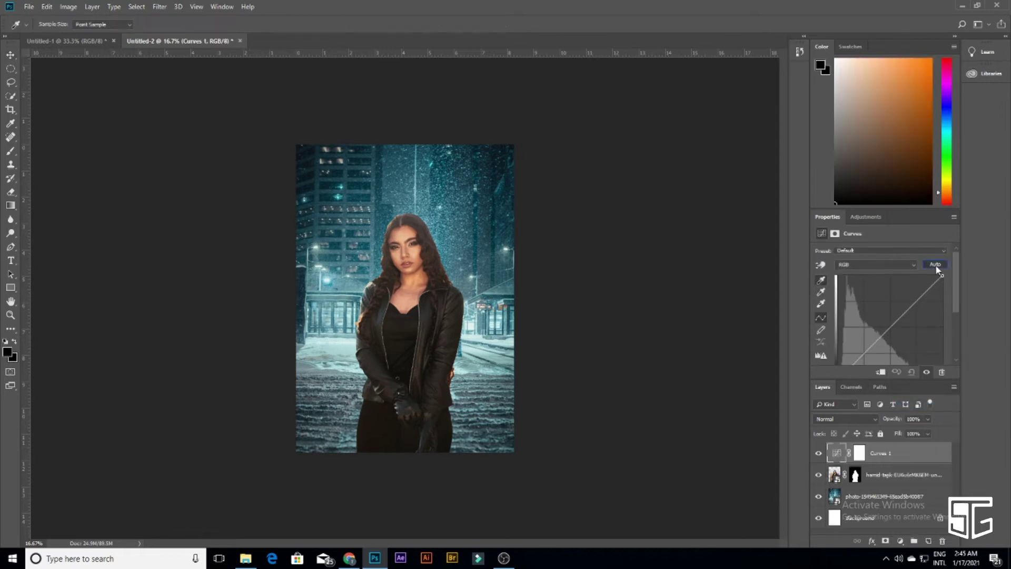
left_click(935, 264, "alt")
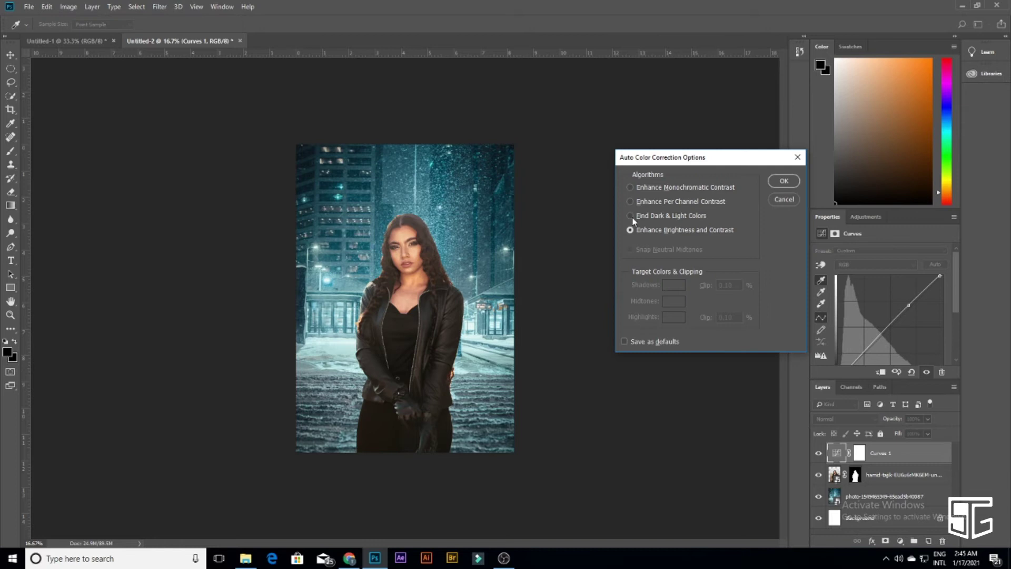
left_click(630, 216)
left_click(670, 302)
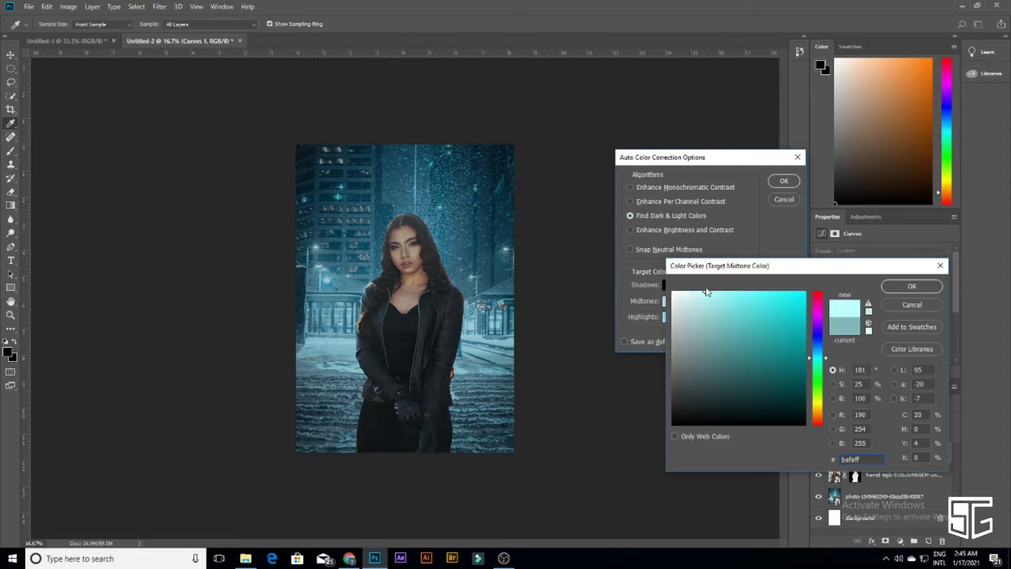
left_click(706, 291)
left_click(912, 286)
left_click(664, 316)
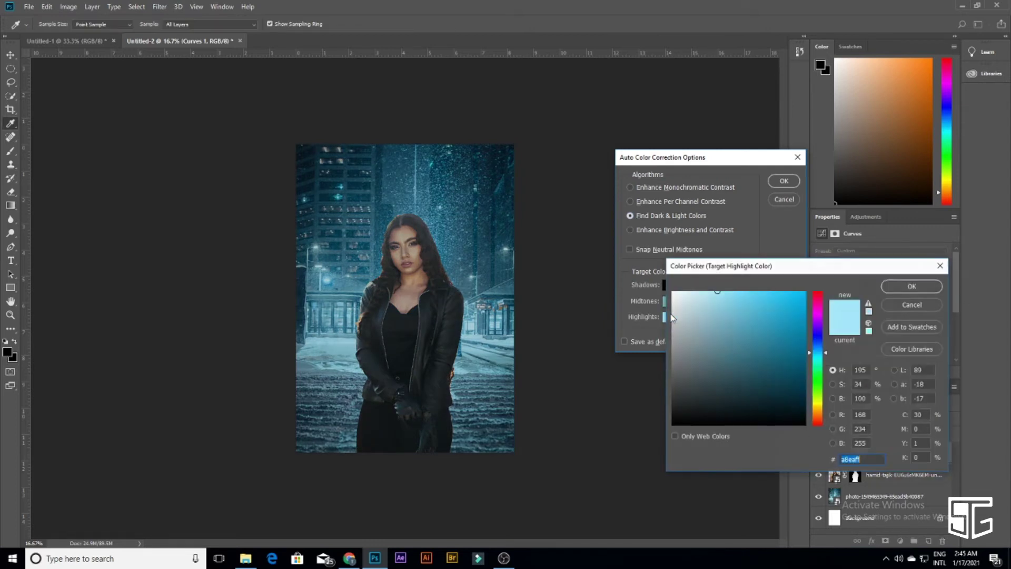
left_click(746, 291)
key("Return")
key("Return")
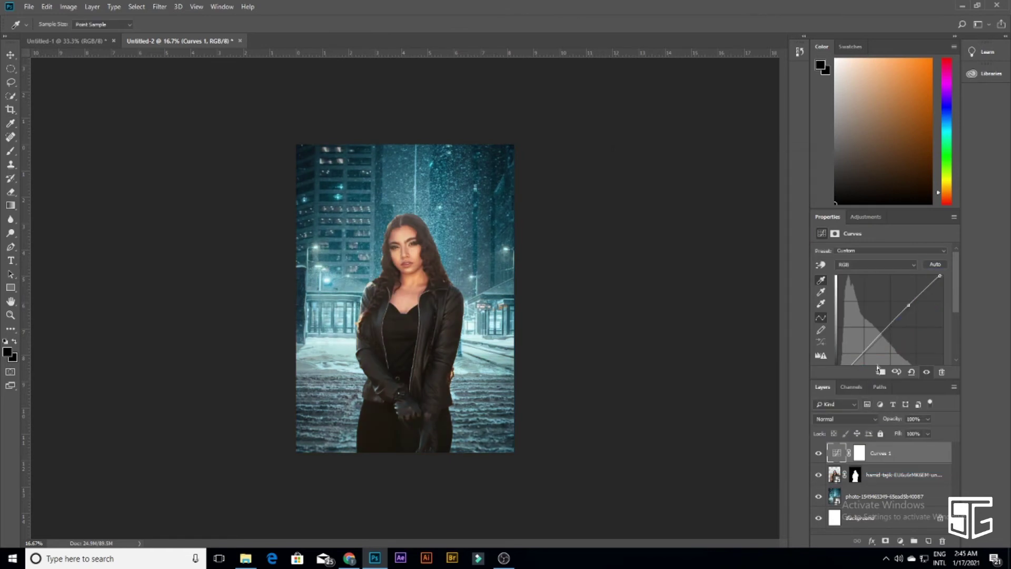
left_click(878, 370)
Revise the Curves auto options with a lighter highlight target, keep the shadow colour, and skip saving defaults
double_click(820, 280)
key("Escape")
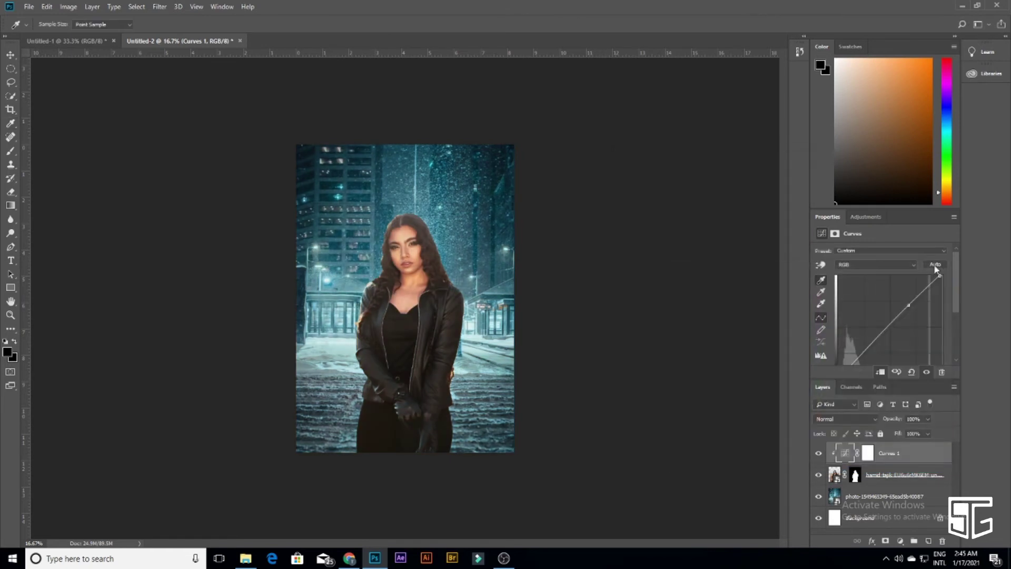
left_click(935, 263, "alt")
left_click(631, 216)
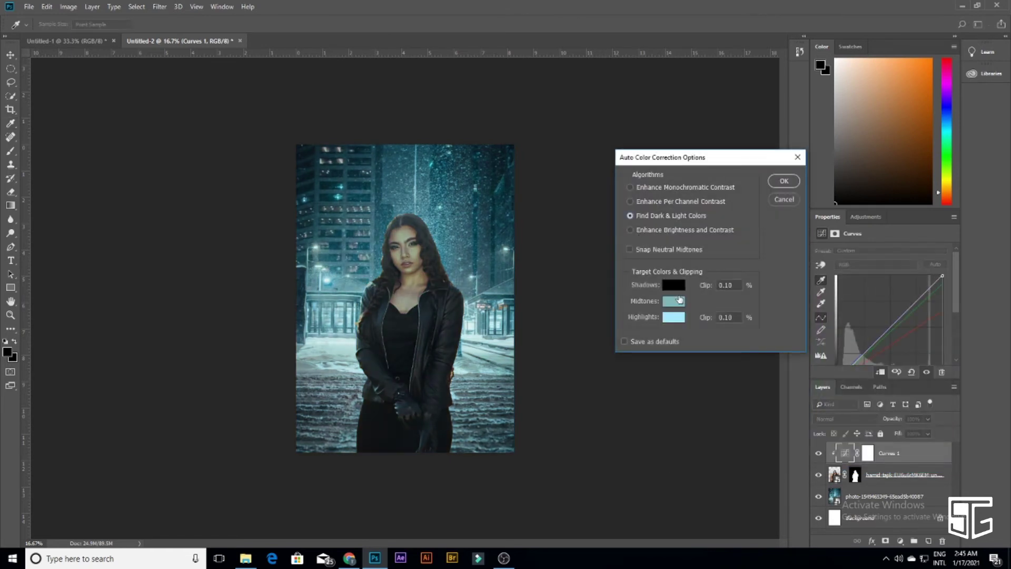
left_click(675, 317)
mouse_move(735, 291)
left_mouse_down()
mouse_move(710, 295)
mouse_move(714, 287)
left_mouse_up()
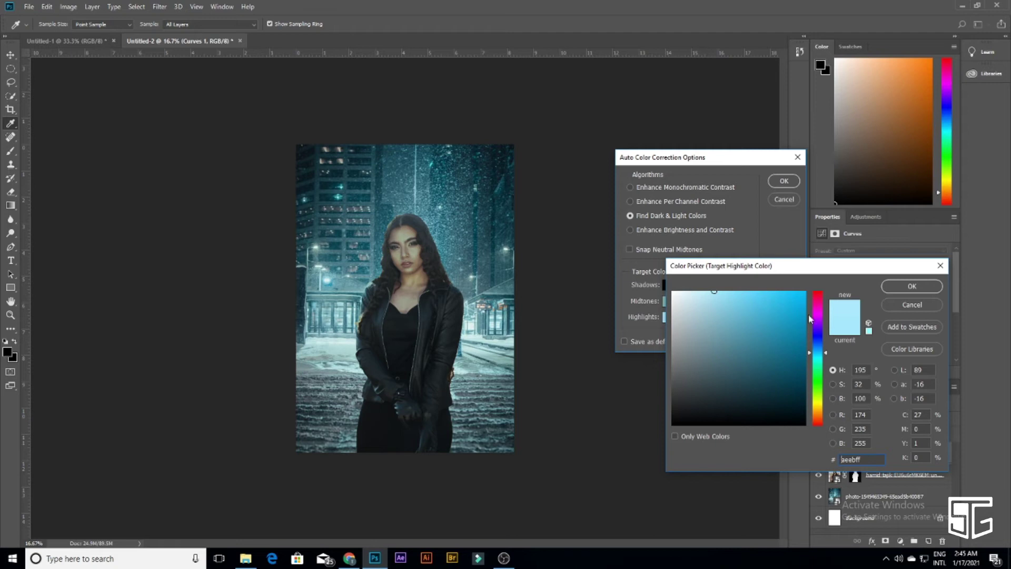
left_click(894, 287)
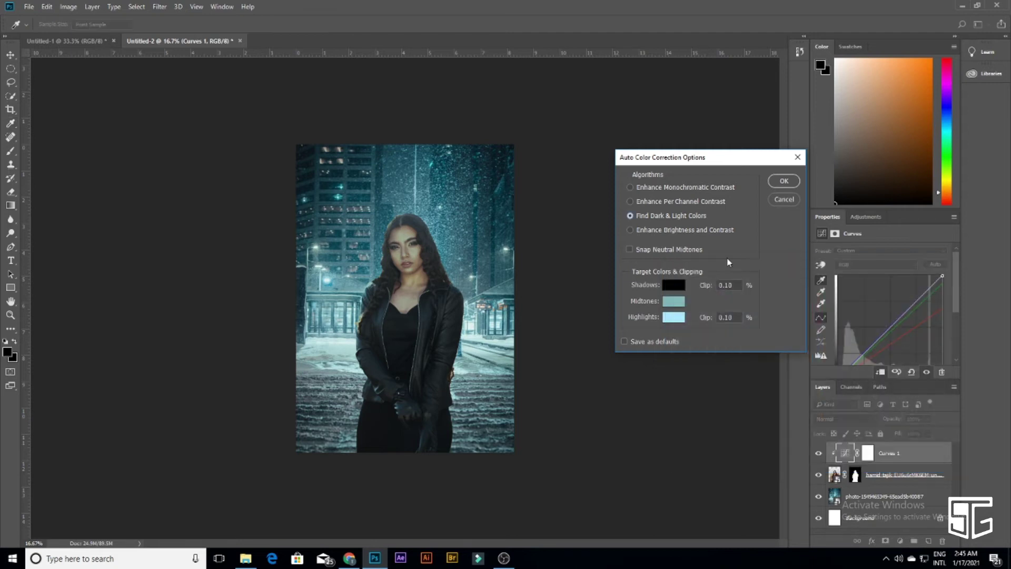
left_click(667, 286)
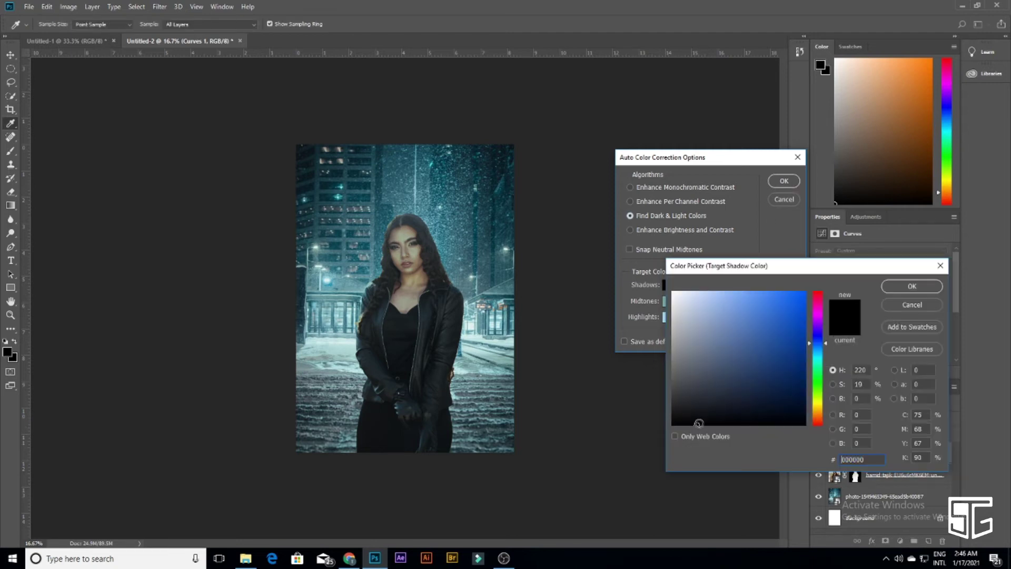
left_click(912, 286)
left_click(784, 181)
left_click(505, 205)
Zoom in on the woman's lower body and try erasing on her layer, cancelling the rasterize prompt
key("ctrl+plus")
key("ctrl+plus")
key("ctrl+plus")
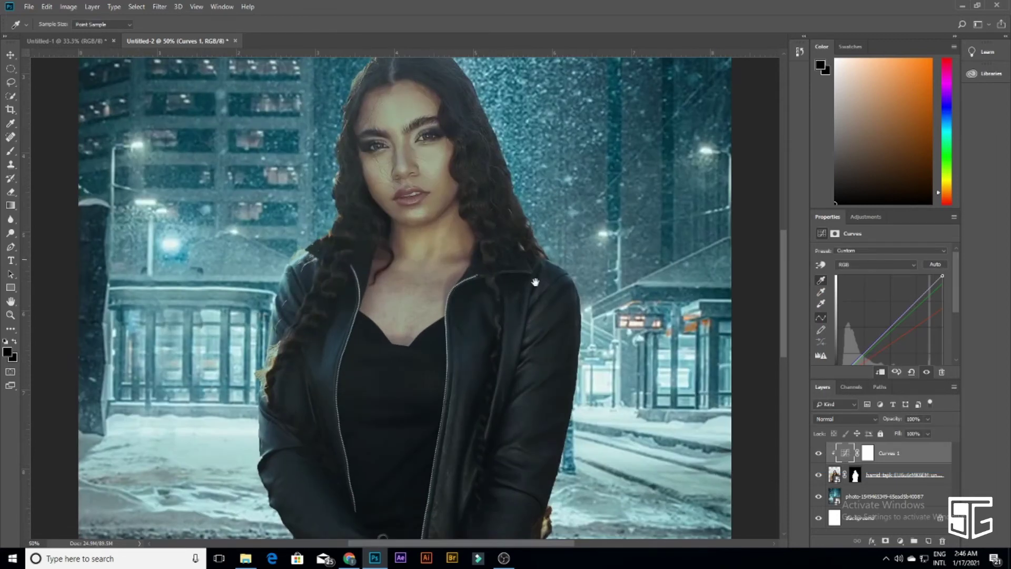
left_click_drag(535, 283, 481, 48)
left_click(900, 474)
key("e")
left_click(494, 305)
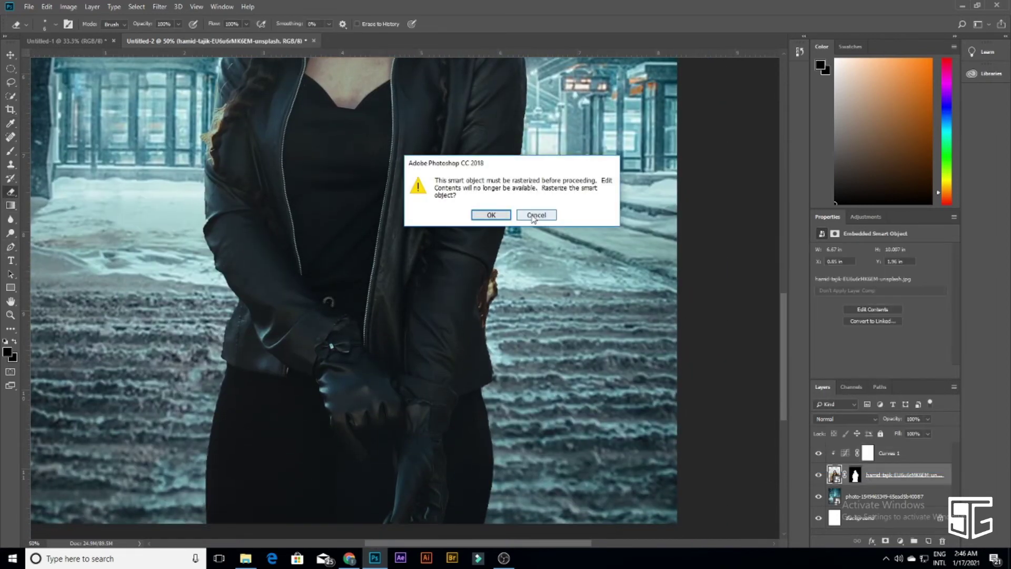
left_click(534, 216)
Paint black on the woman's layer mask over the orange hair strand beside her sleeve
key("b")
left_click(855, 475)
key("x")
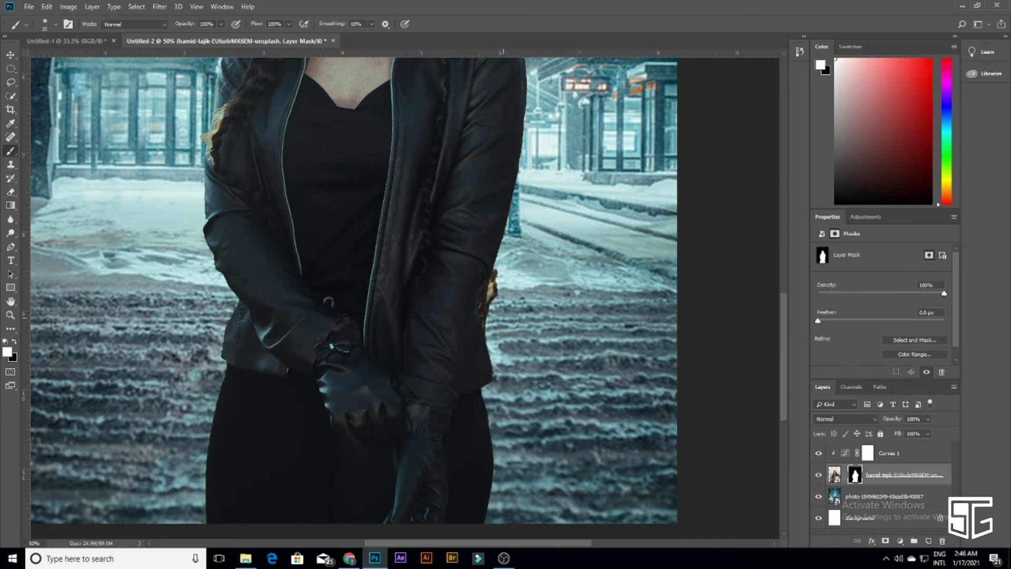
left_click(15, 341)
mouse_move(490, 333)
left_mouse_down()
mouse_move(495, 277)
mouse_move(496, 375)
left_mouse_up()
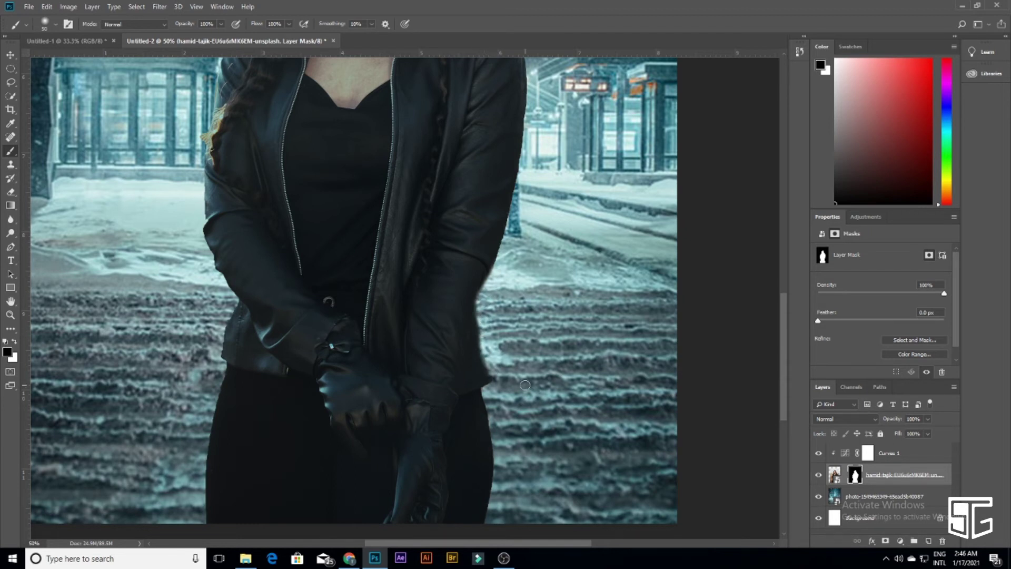
key("ctrl+minus")
key("ctrl+minus")
key("ctrl+minus")
key("ctrl+plus")
Add an Exposure adjustment clipped to the woman and adjust her exposure
key("v")
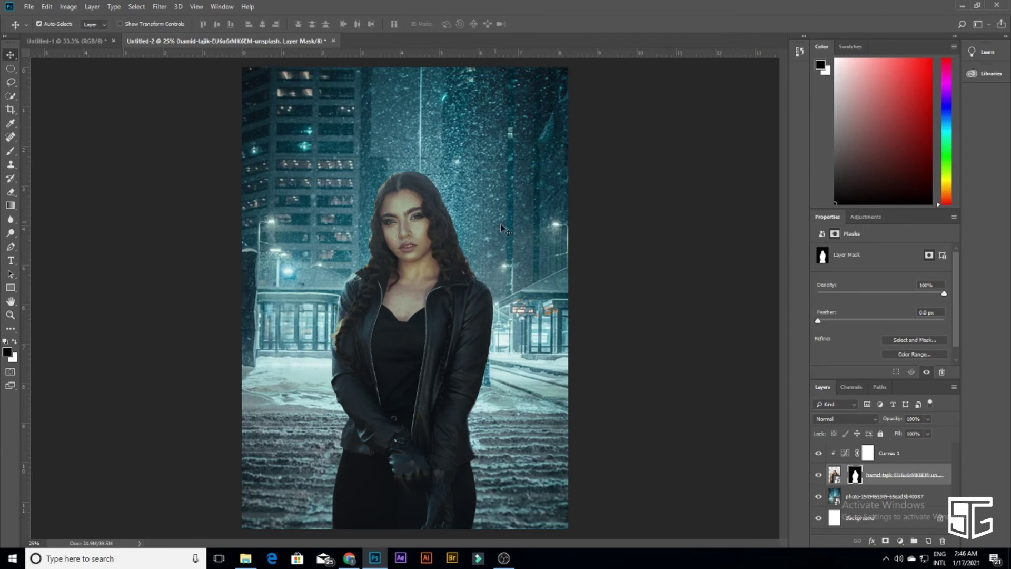
left_click(900, 541)
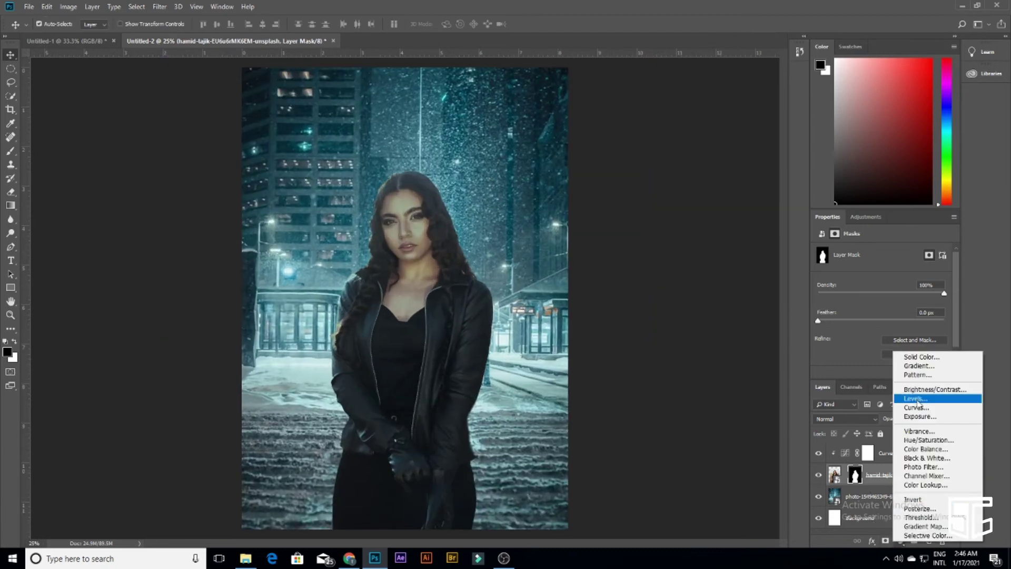
left_click(919, 415)
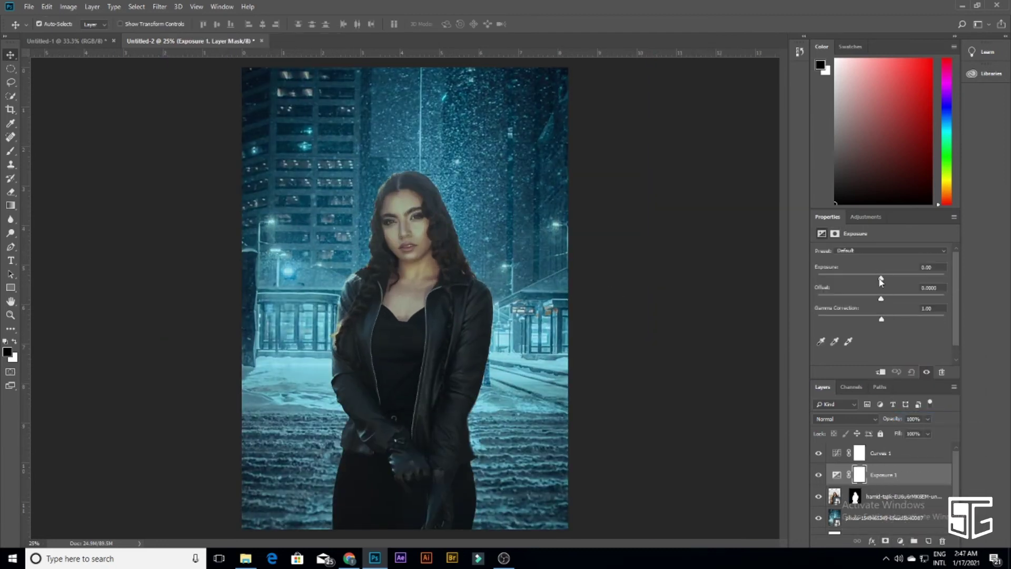
left_click(880, 372)
left_click_drag(882, 277, 888, 319)
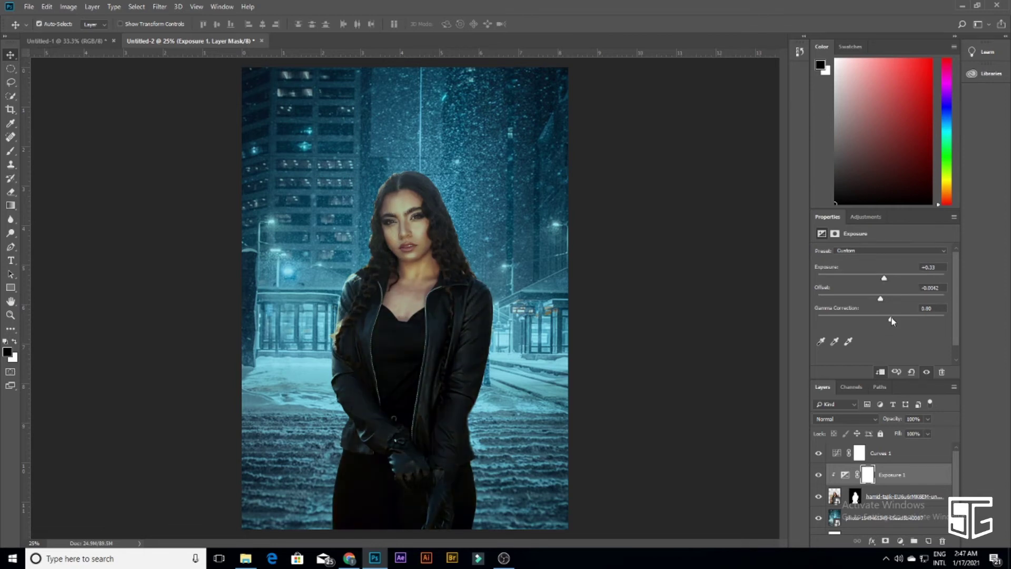
key("ctrl+minus")
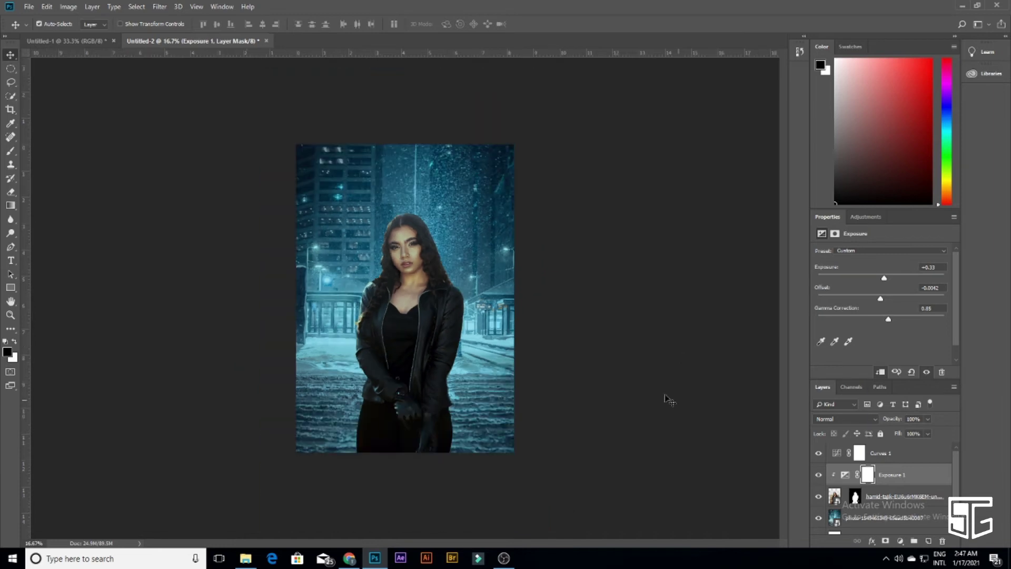
Add a Color Balance layer clipped to the woman, shifting Cyan-Red midtones to -10
left_click(899, 540)
left_click(916, 473)
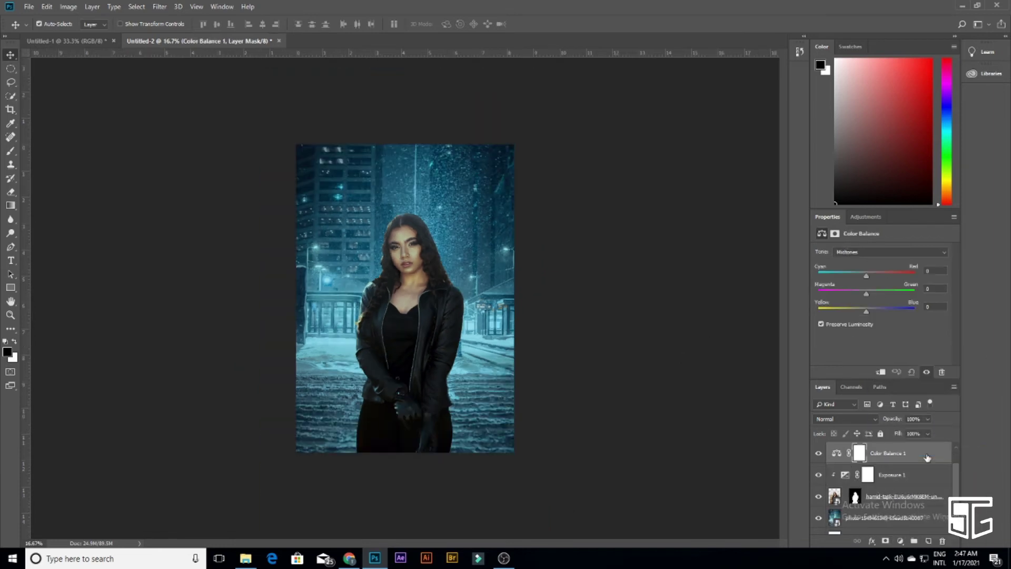
left_click(880, 372)
left_click(885, 454)
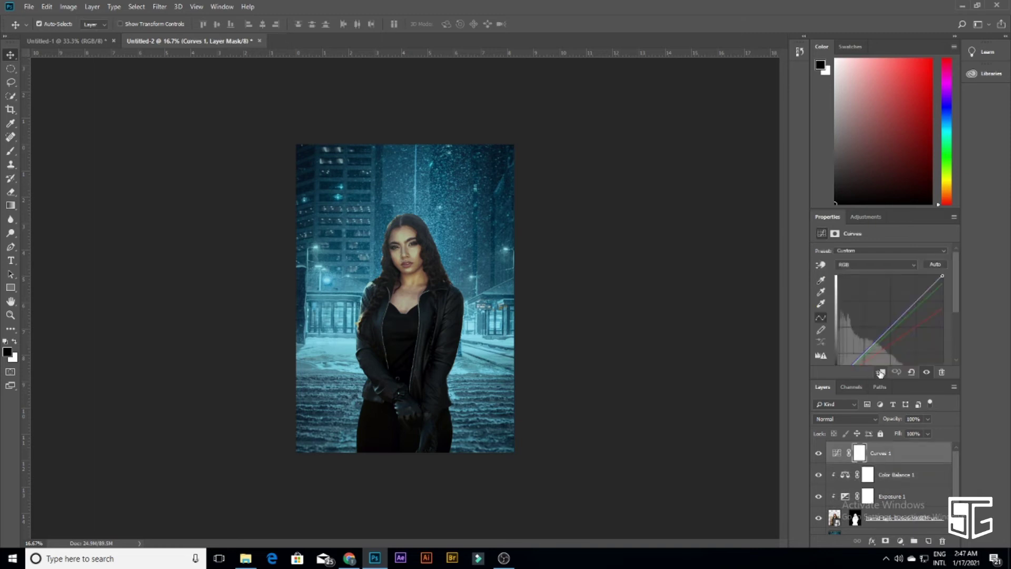
key("ctrl+alt+g")
left_click(895, 475)
left_click_drag(866, 276, 861, 276)
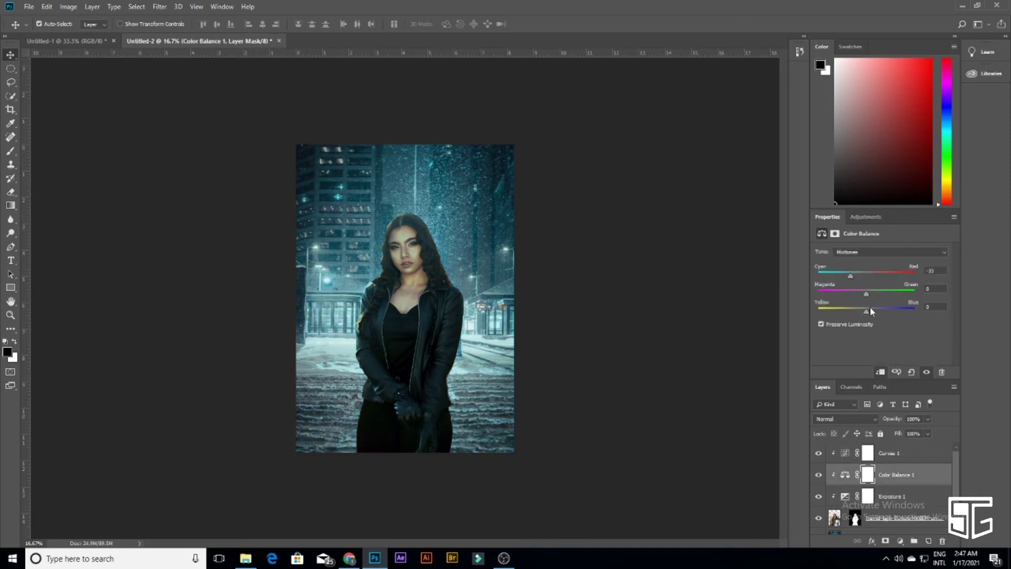
Select the woman's cutout layer, zoom in on her hair, and target its layer mask with the Brush
left_click(604, 287)
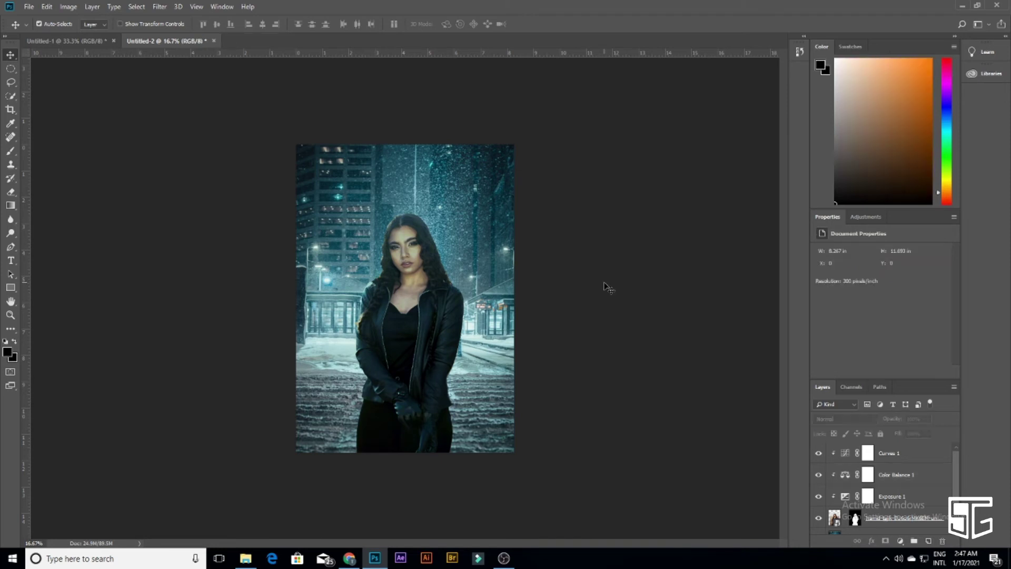
key("ctrl+plus")
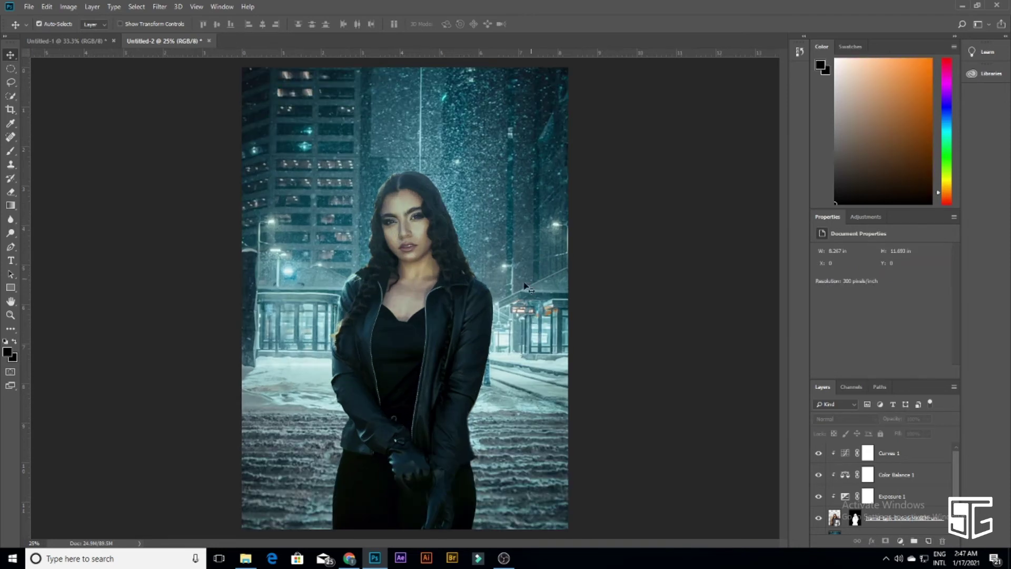
left_click(381, 249)
key("ctrl+plus")
key("ctrl+plus")
key("ctrl+plus")
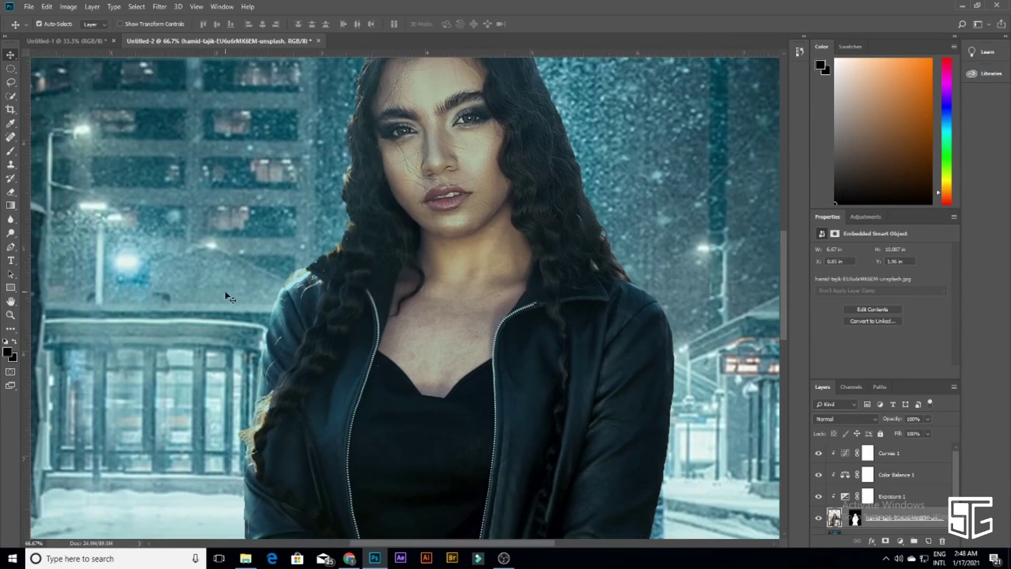
key("b")
key("ctrl+backslash")
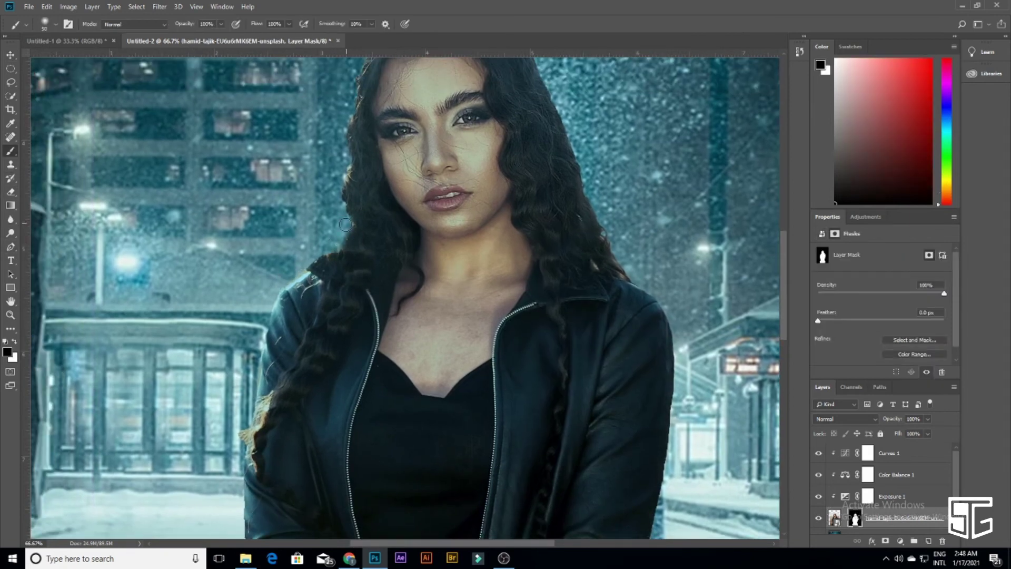
Paint the mask along the rough hair edge at her left shoulder, then zoom back out
left_click_drag(347, 148, 371, 248)
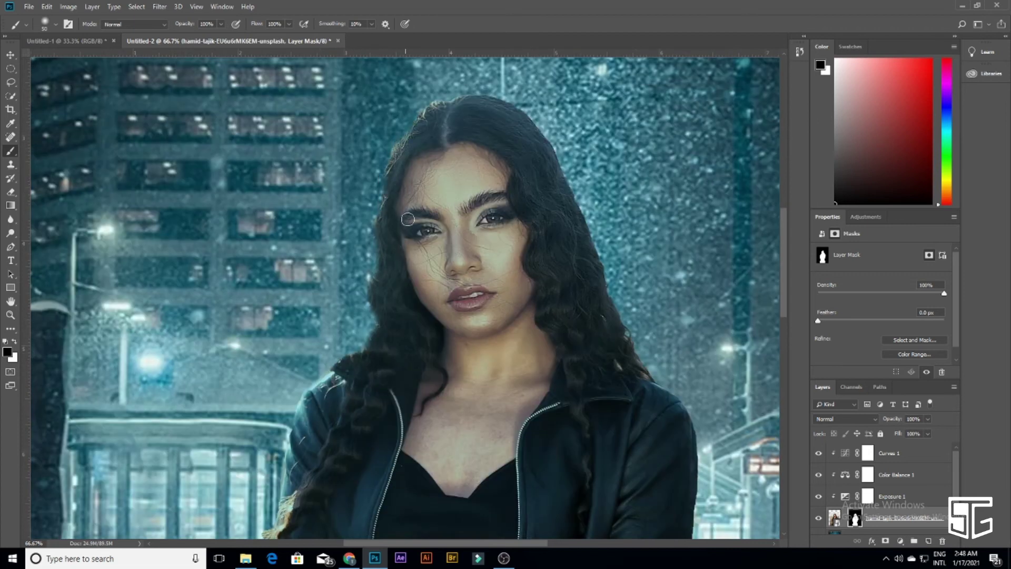
left_click_drag(322, 376, 343, 348)
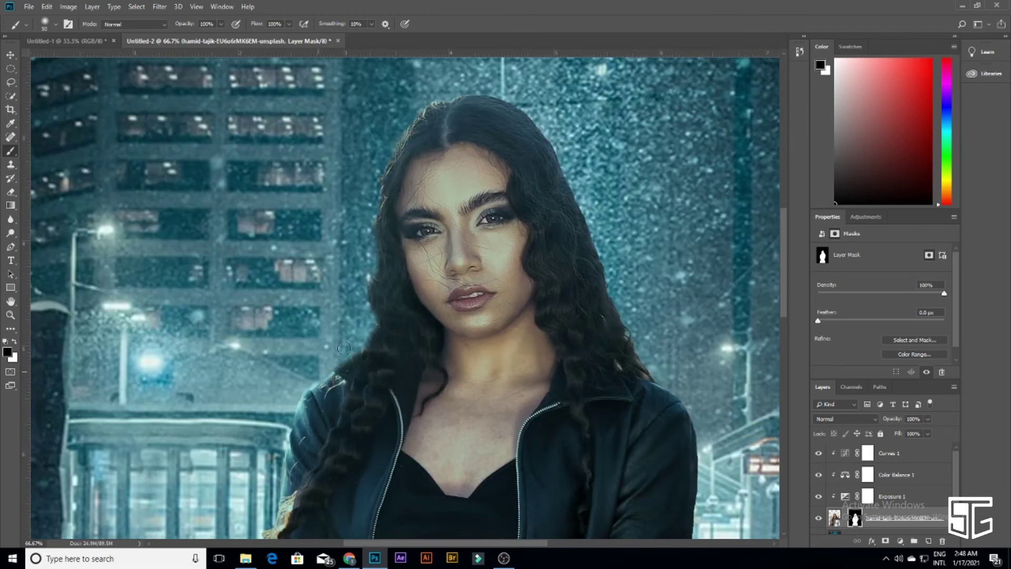
left_click_drag(287, 404, 346, 217)
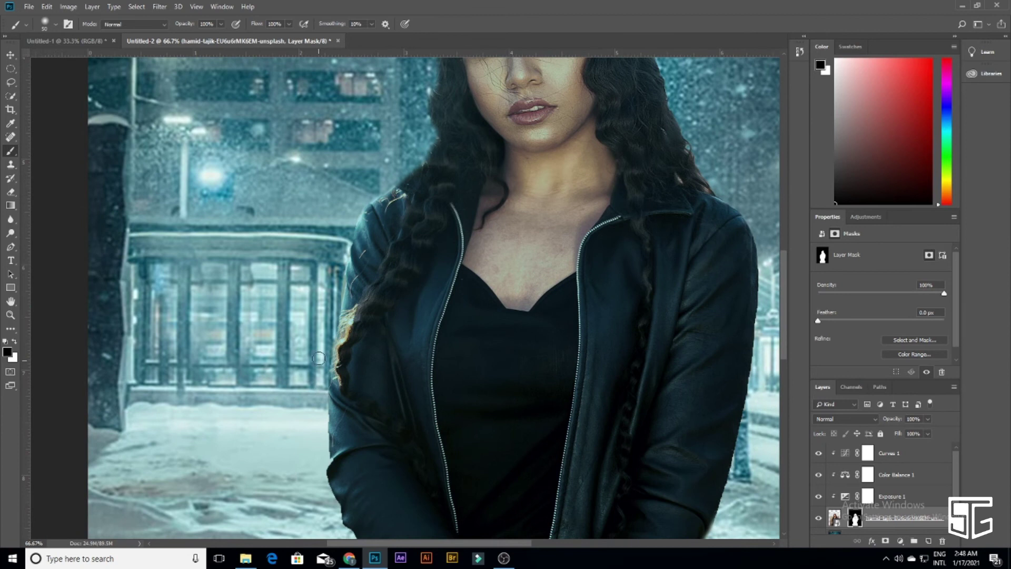
left_click_drag(339, 288, 342, 262)
scroll(335, 274, "down", 3)
scroll(335, 274, "right", 2)
key("ctrl+minus")
key("ctrl+minus")
key("ctrl+minus")
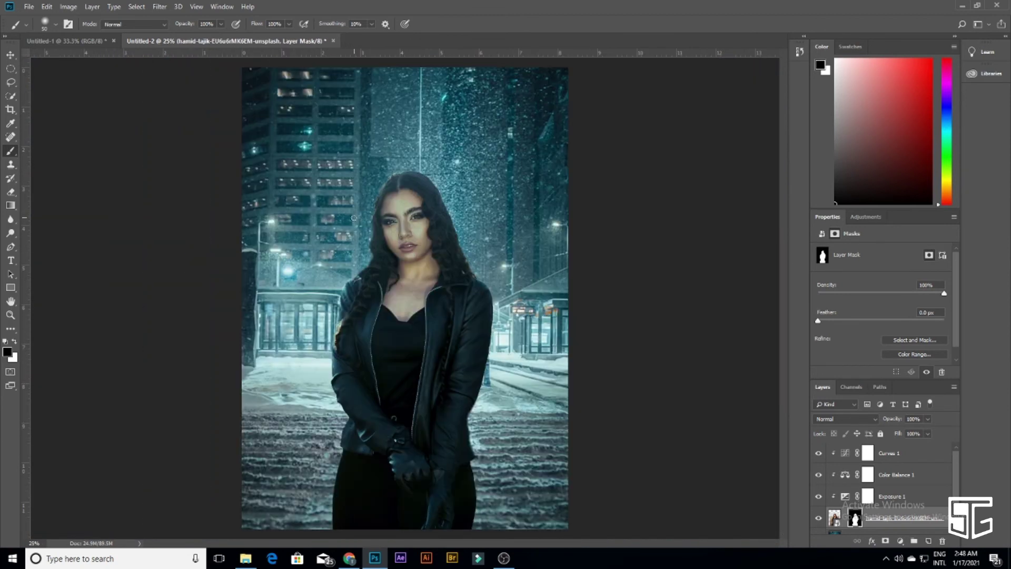
left_click(9, 56)
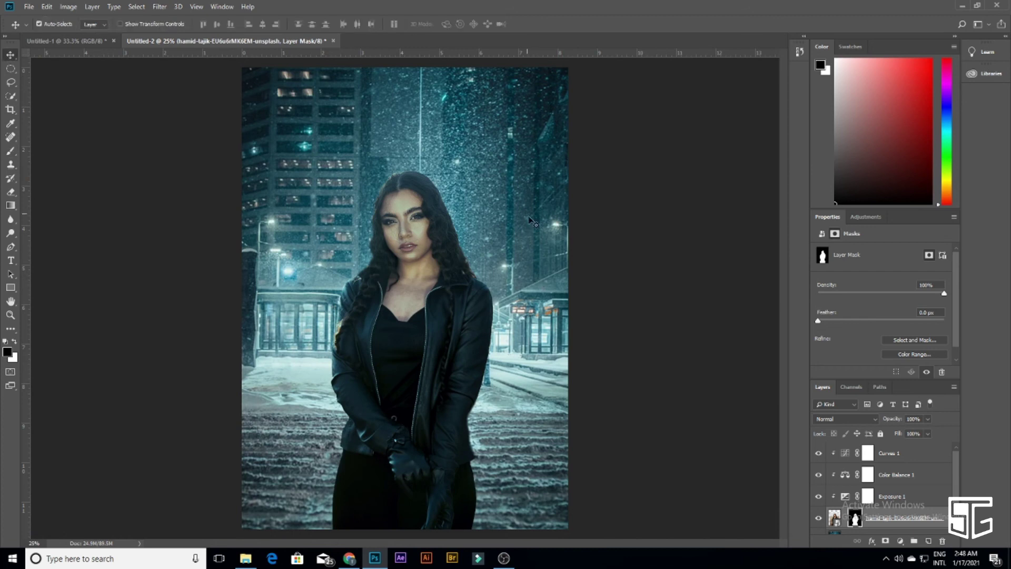
Apply a Gaussian Blur of about 4.7 radius to the city background photo layer
left_click(890, 532)
left_click(159, 6)
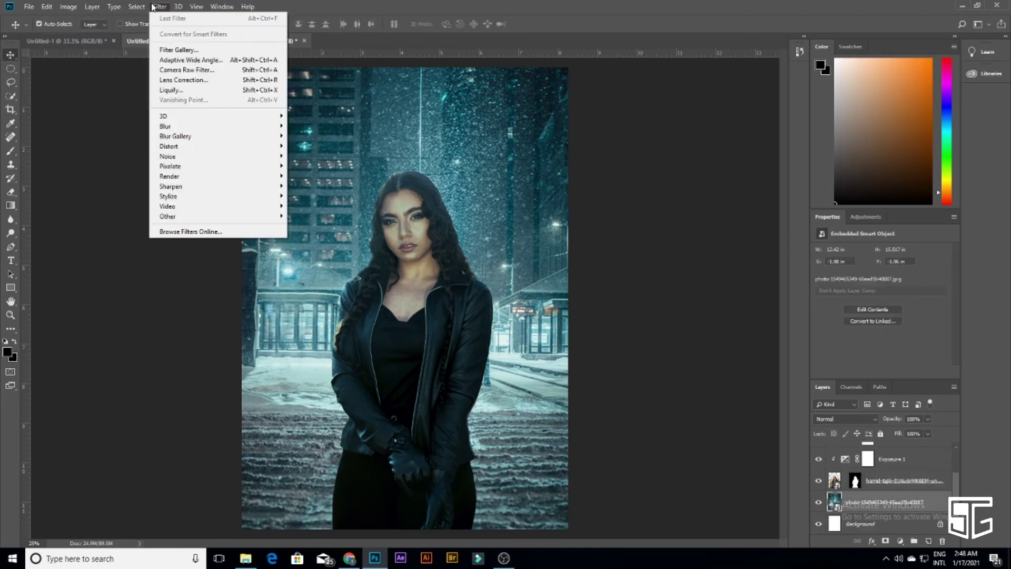
left_click(315, 166)
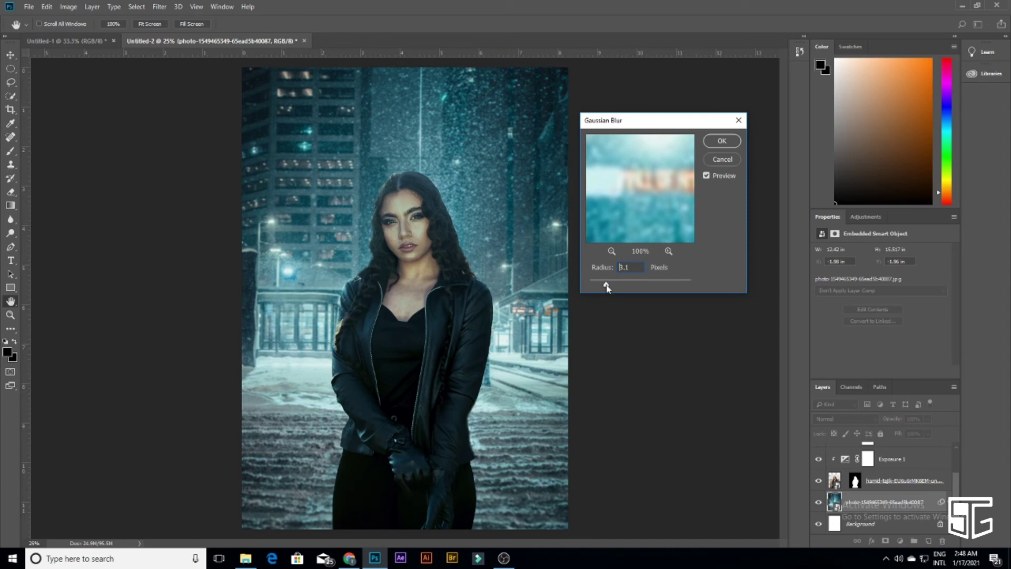
left_click(723, 142)
With the woman's layer selected, drag images.png from Explorer onto the canvas
left_click(903, 480)
left_click(246, 557)
mouse_move(546, 234)
left_mouse_down()
mouse_move(470, 337)
mouse_move(532, 528)
left_mouse_up()
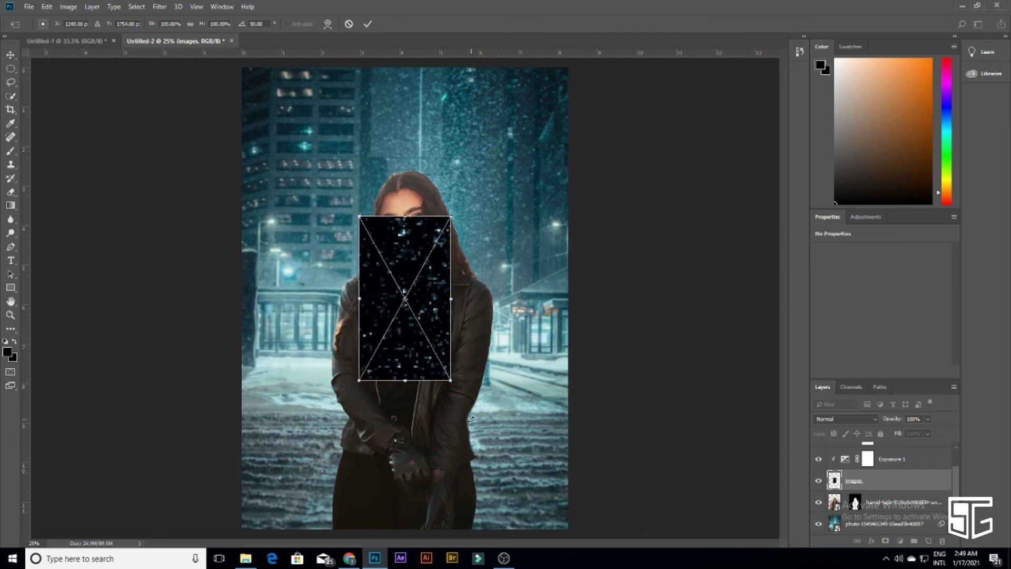
Commit the snow image placement and change the clipping of the two adjustment layers
key("Return")
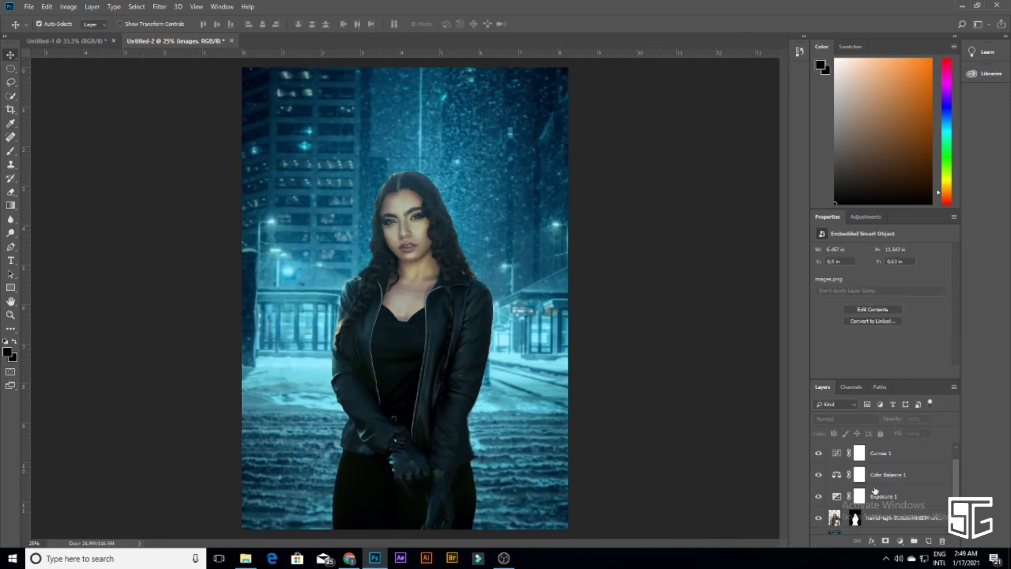
left_click(881, 496)
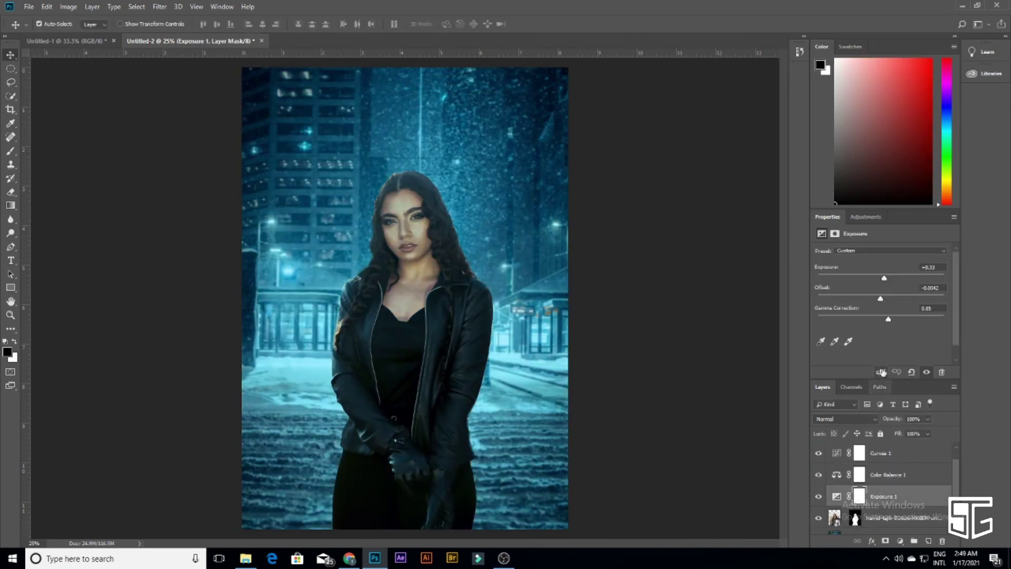
key("ctrl+alt+g")
key("ctrl+alt+g")
left_click(895, 474)
key("ctrl+alt+g")
Make the snow layer visible, clip it to the woman's layer, and set its blend mode to Screen
left_click(863, 453)
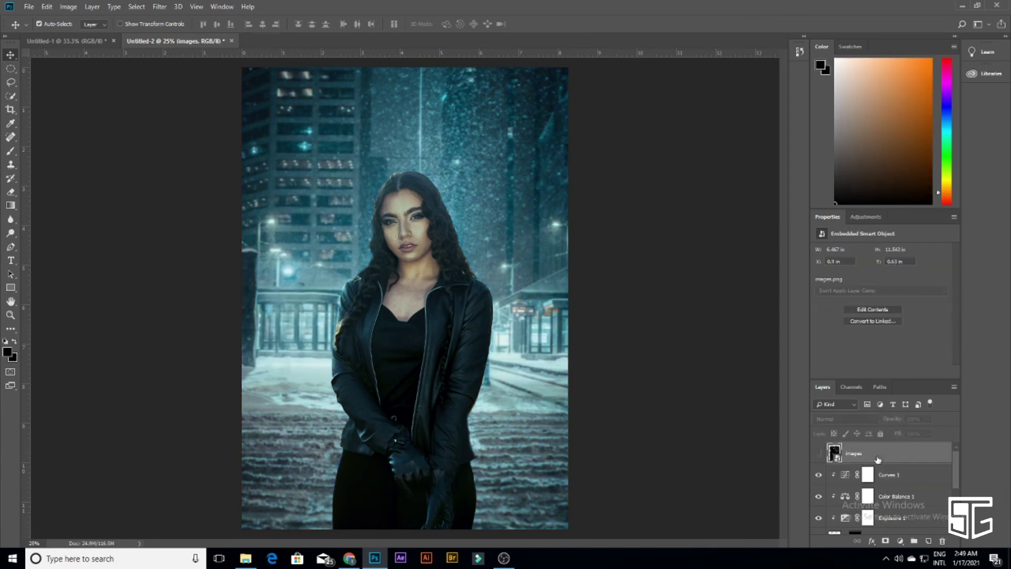
left_click(818, 453)
right_click(864, 453)
left_click(911, 334)
left_click(845, 418)
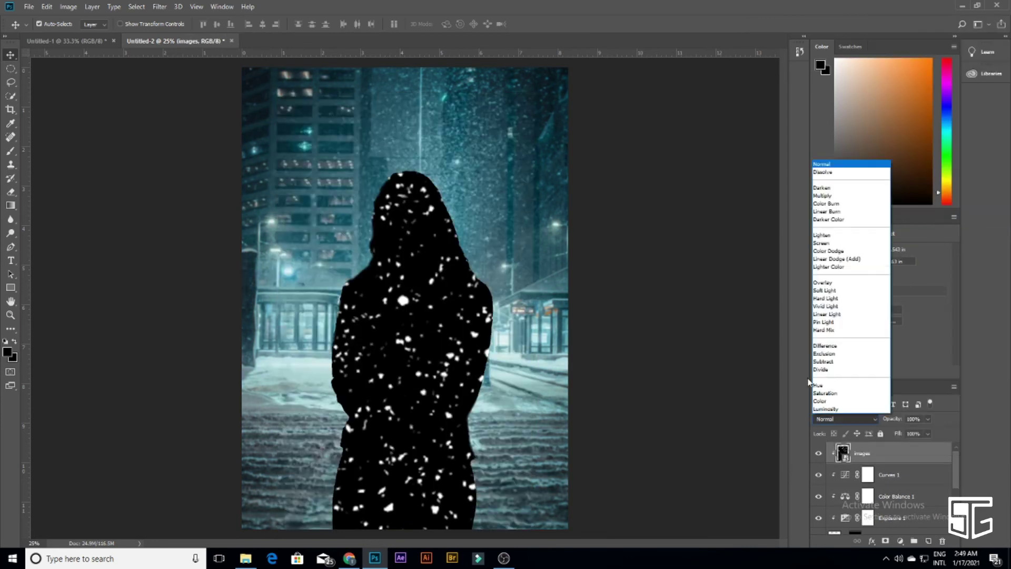
left_click(842, 245)
Enlarge the snow to cover the whole figure and lower its Fill to faint flakes
key("ctrl+t")
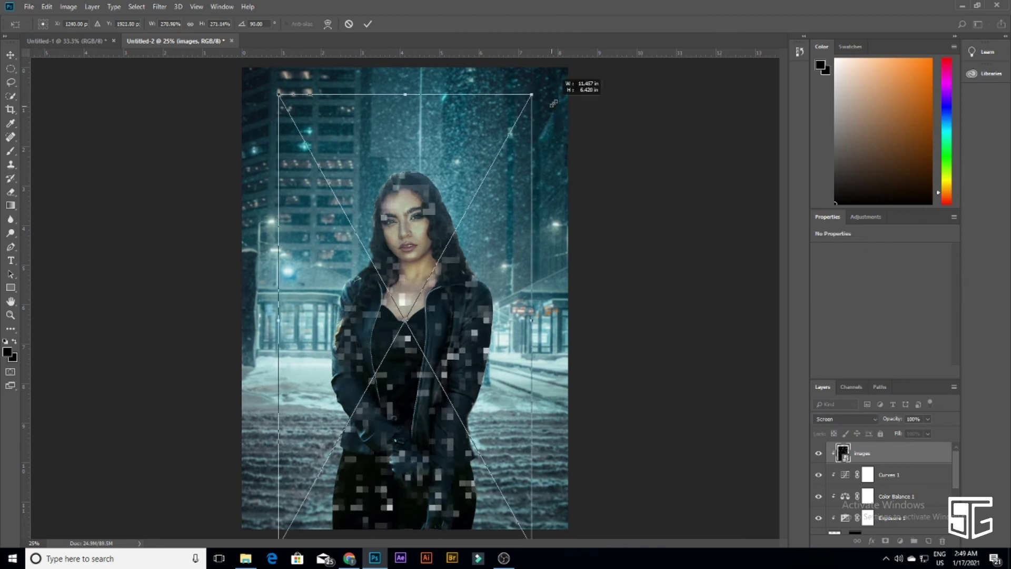
left_click_drag(573, 79, 391, 102)
key("Return")
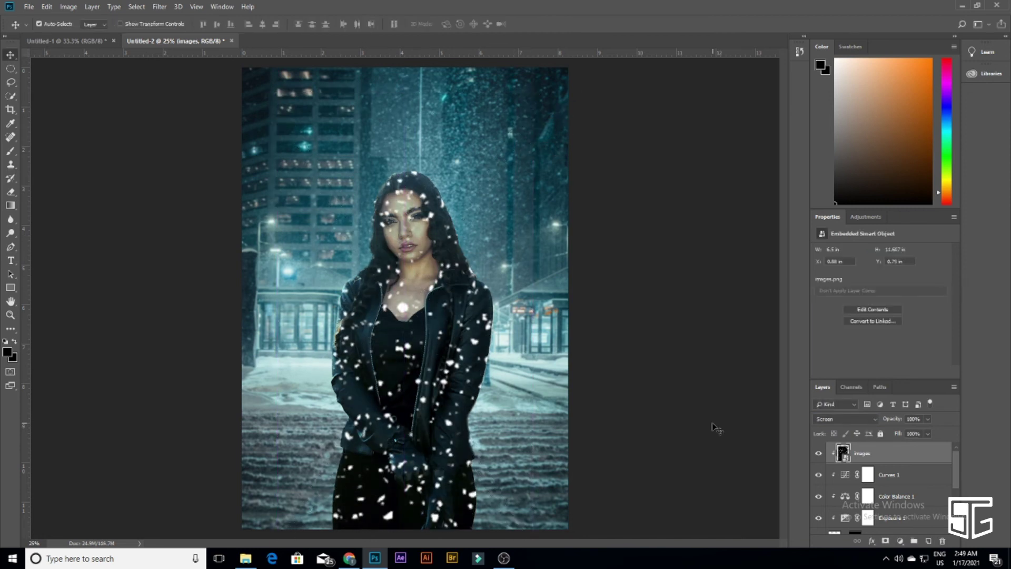
left_click(927, 433)
left_click_drag(900, 446, 887, 448)
key("ctrl+minus")
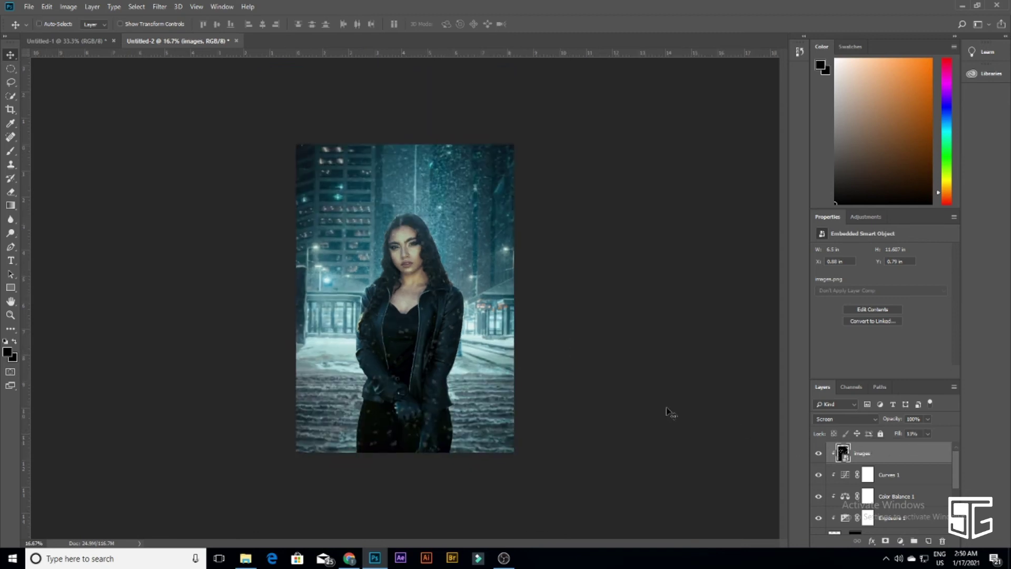
key("ctrl+t")
left_click_drag(515, 141, 558, 306)
Raise the snow's Fill and resize and reposition the snow layer over her head
left_click(367, 24)
left_click(927, 433)
left_click_drag(907, 448, 925, 448)
key("ctrl+t")
left_click_drag(547, 440, 472, 284)
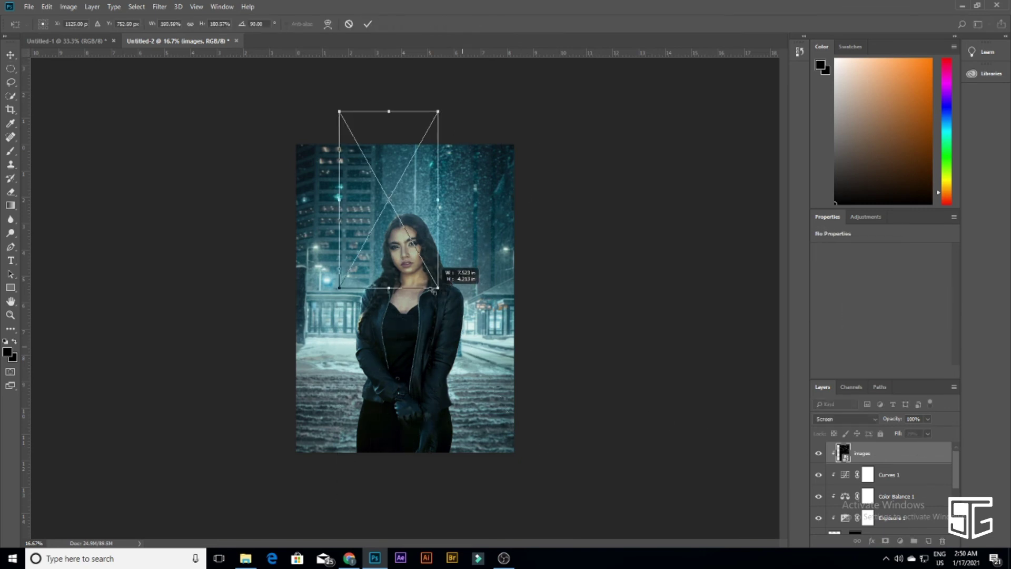
left_click(366, 25)
key("ctrl+t")
left_click_drag(542, 388, 440, 248)
key("Return")
Set the snow Fill to about 40% and enlarge the snow over her hair
left_click(927, 433)
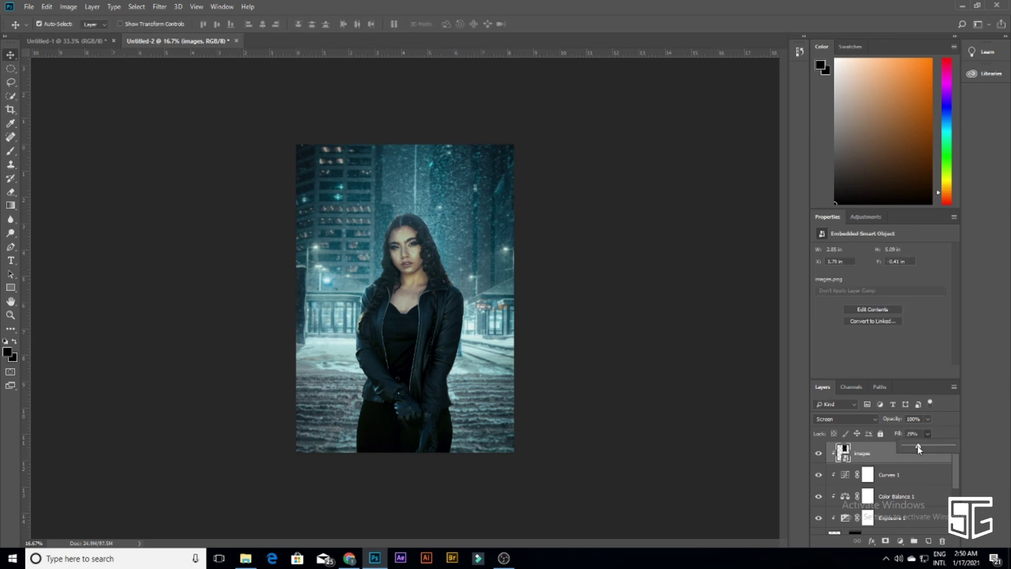
key("ctrl+plus")
key("ctrl+t")
left_click_drag(530, 237, 586, 294)
left_click(368, 23)
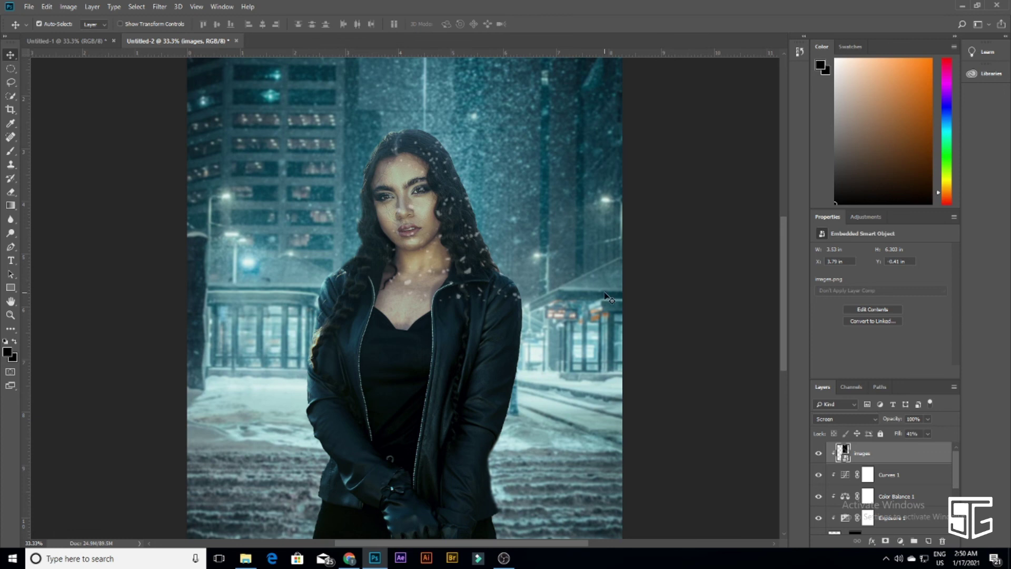
Rasterize the snow layer, erase flakes from her face, and check the whole composition
scroll(609, 298, "down", 1)
left_click(927, 433)
key("e")
key("Return")
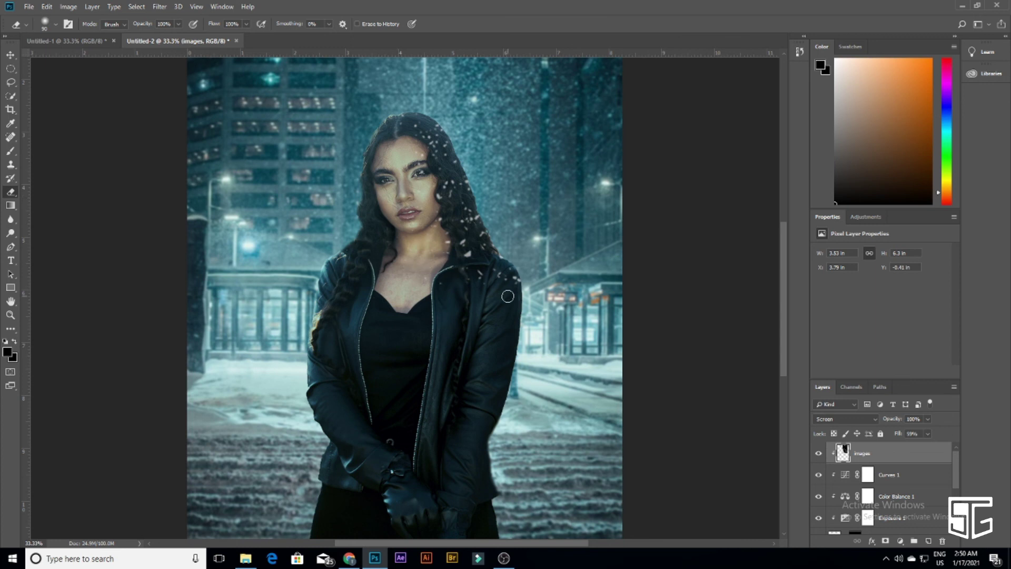
key("ctrl+minus")
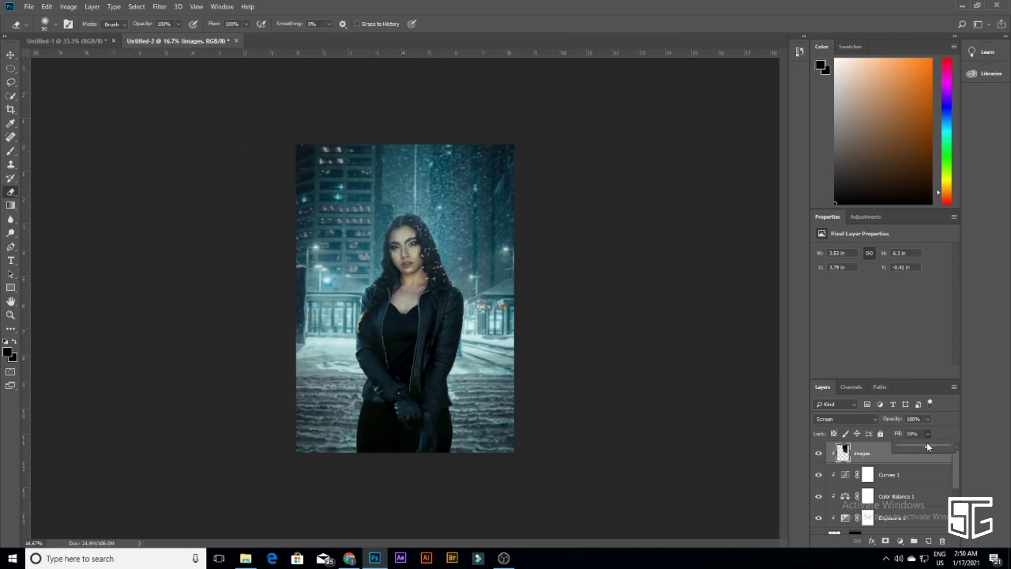
key("ctrl+plus")
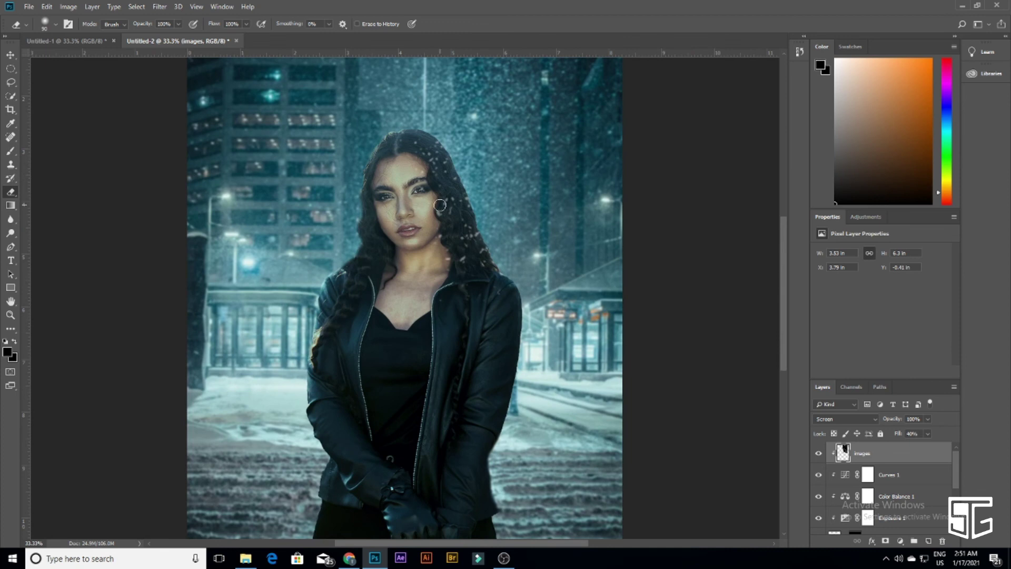
key("ctrl+minus")
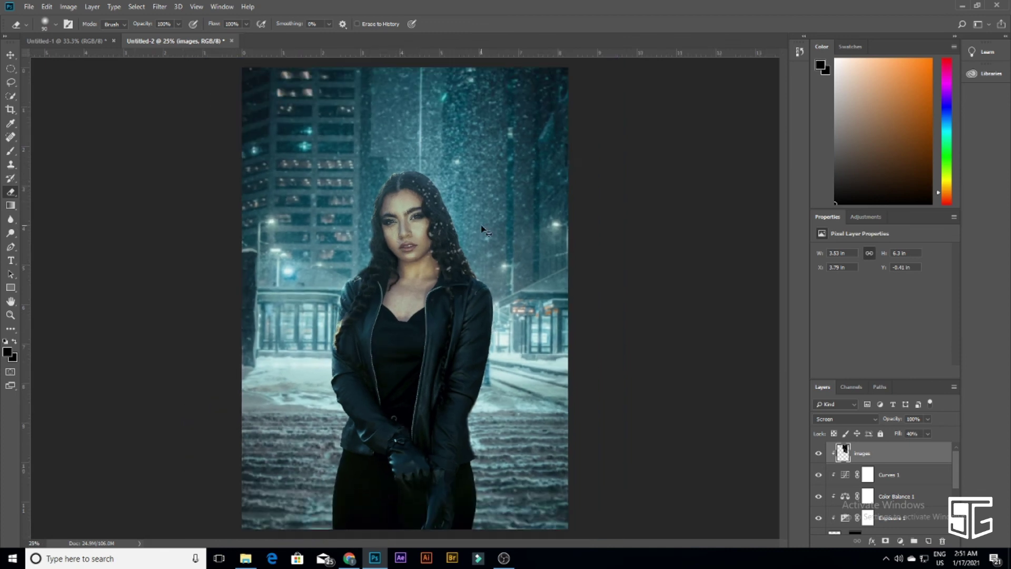
key("ctrl+minus")
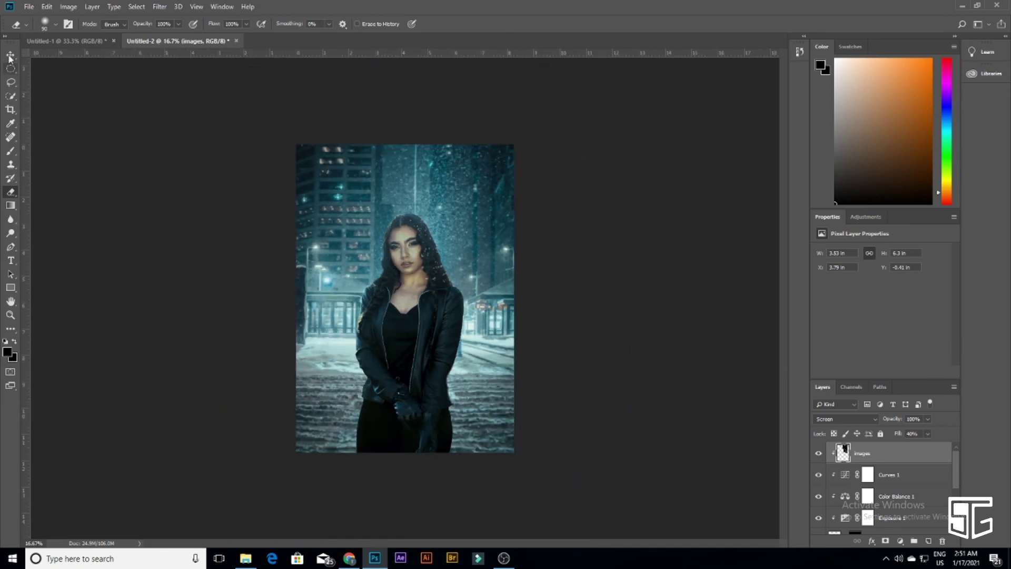
Alt-drag the snow layer twice, placing the two copies lower over her jacket and body
left_click(9, 55)
left_click_drag(416, 231, 310, 247)
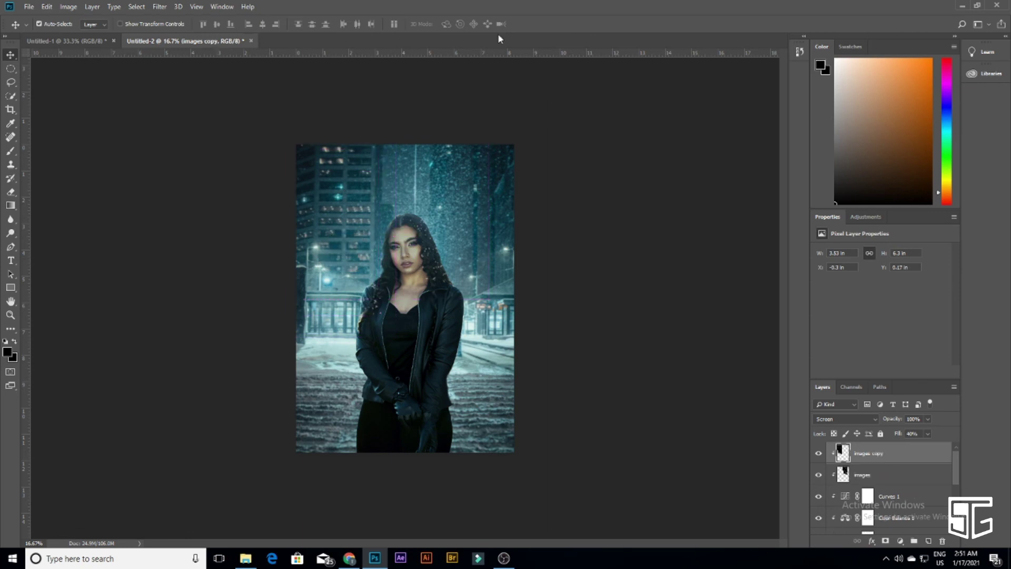
key("ctrl+plus")
key("ctrl+plus")
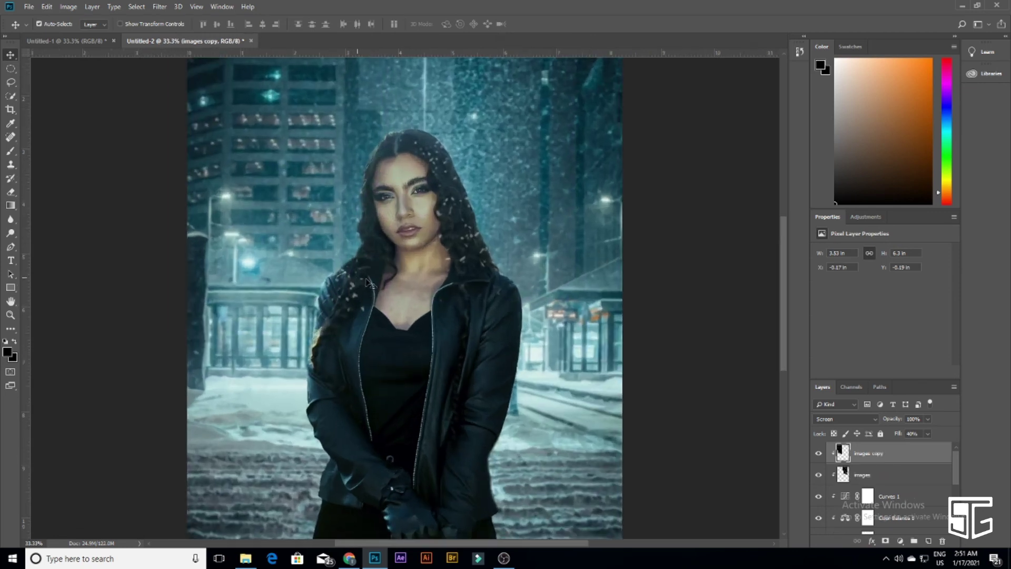
key("ctrl+minus")
key("ctrl+minus")
left_click_drag(372, 297, 347, 444)
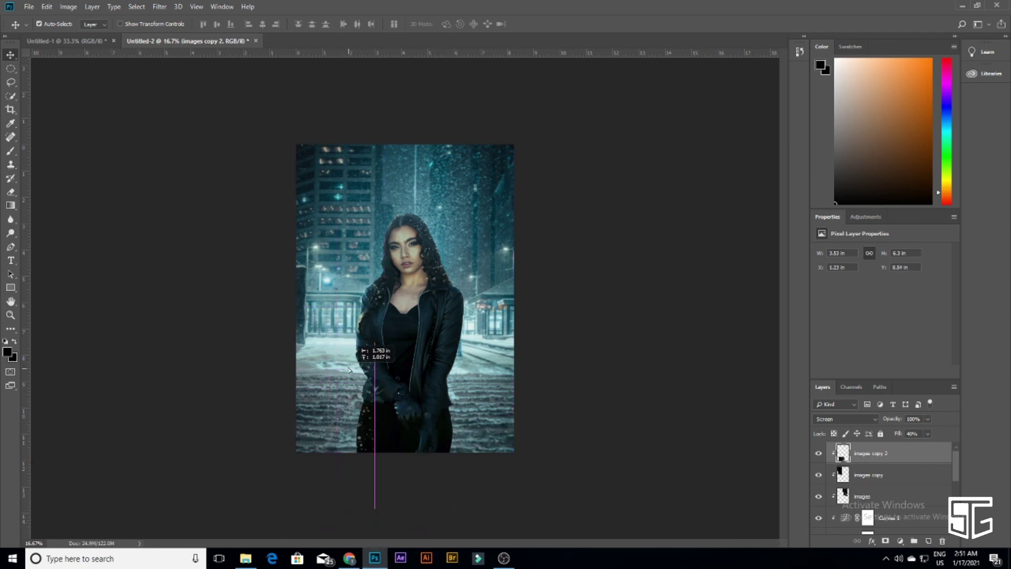
left_click_drag(347, 444, 343, 358)
key("e")
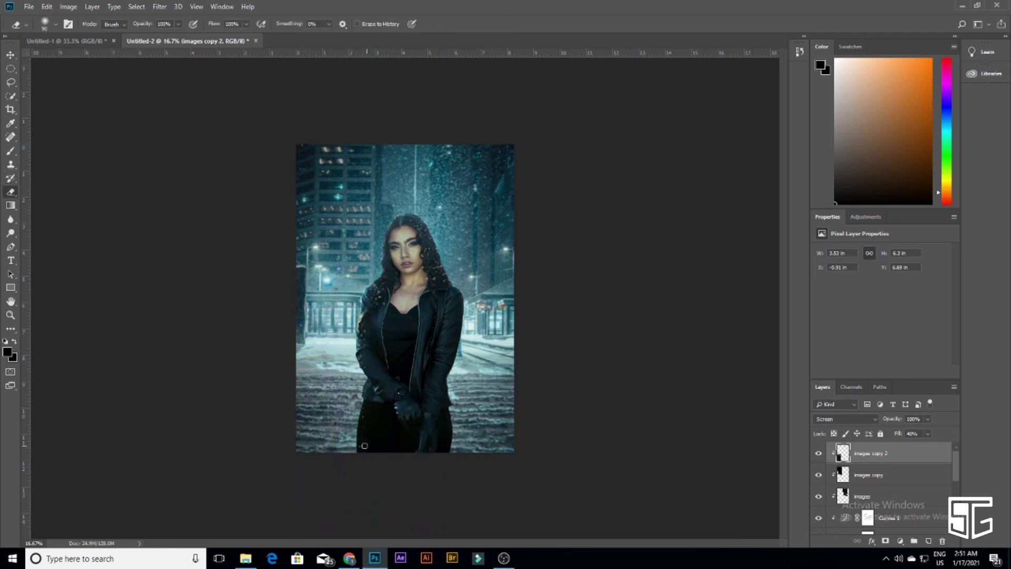